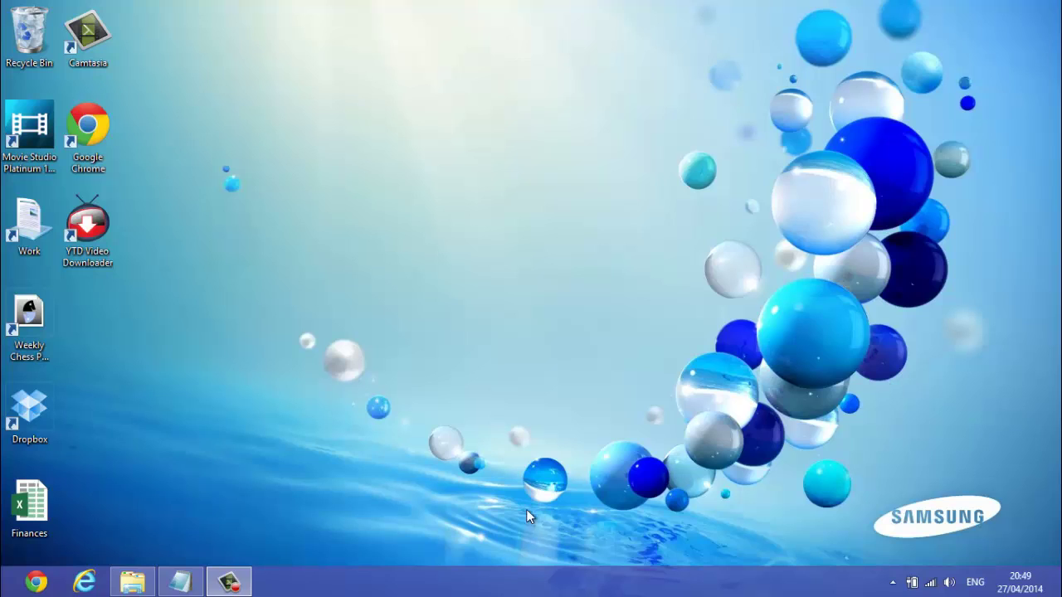
Step: Open Task Manager from the taskbar, maximise it and show the Start-up programs list
right_click(502, 586)
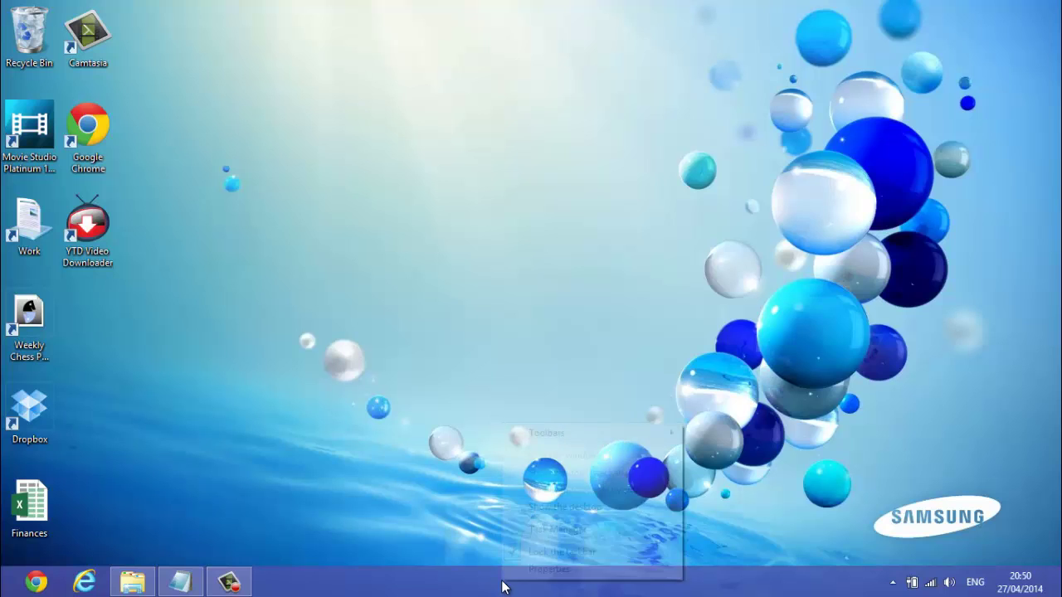
click(549, 531)
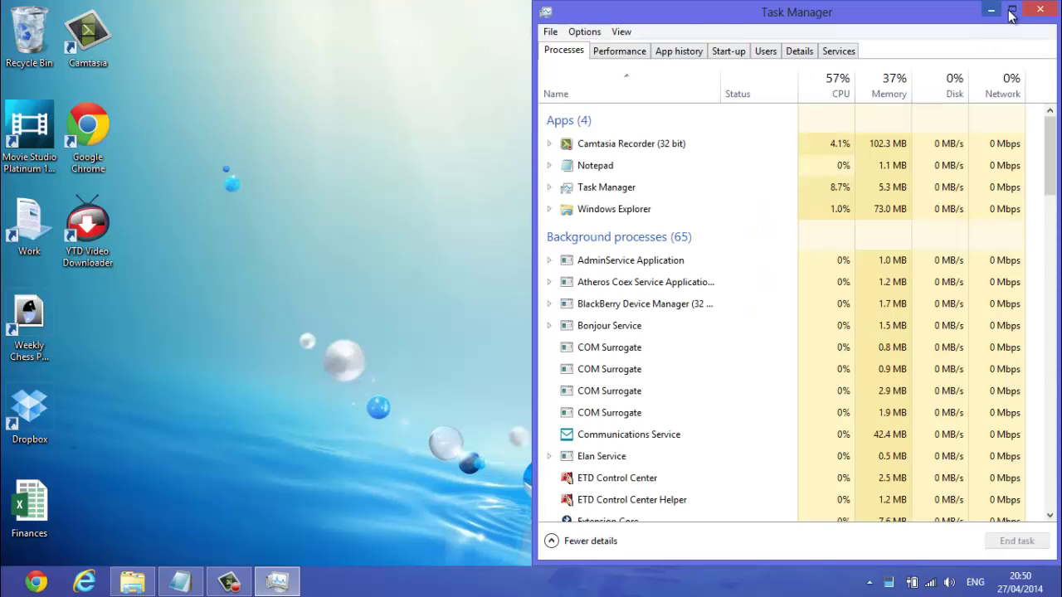
click(1016, 10)
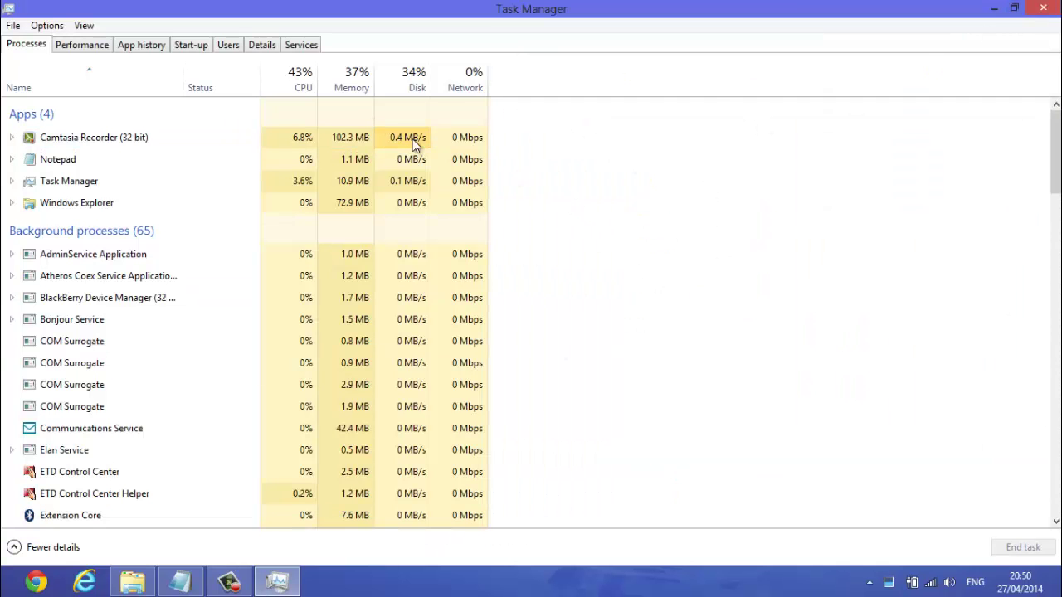
click(191, 45)
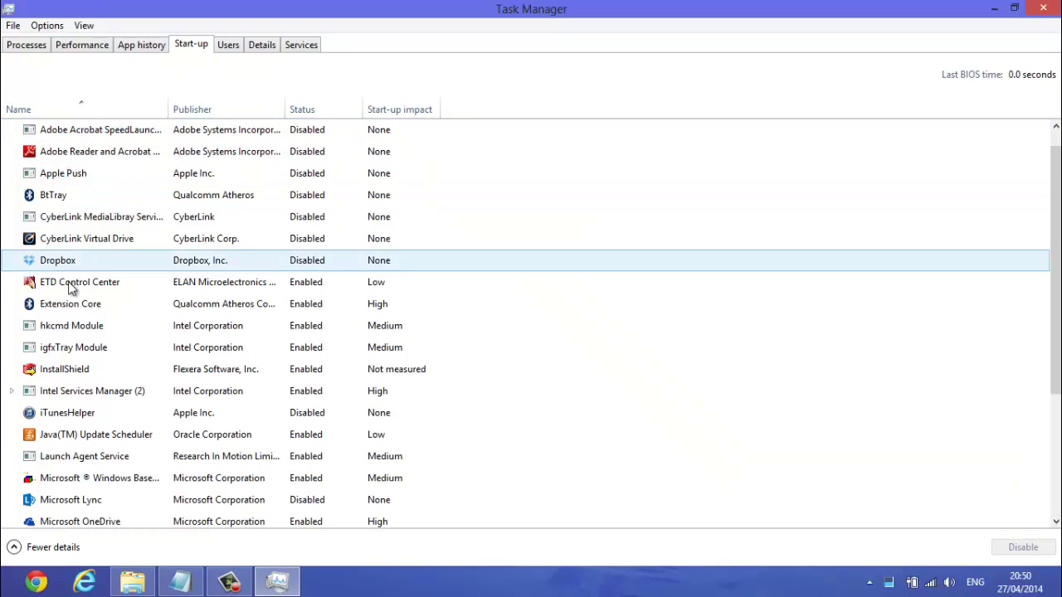
scroll(68, 281, down, 1)
scroll(79, 332, down, 2)
scroll(98, 368, up, 4)
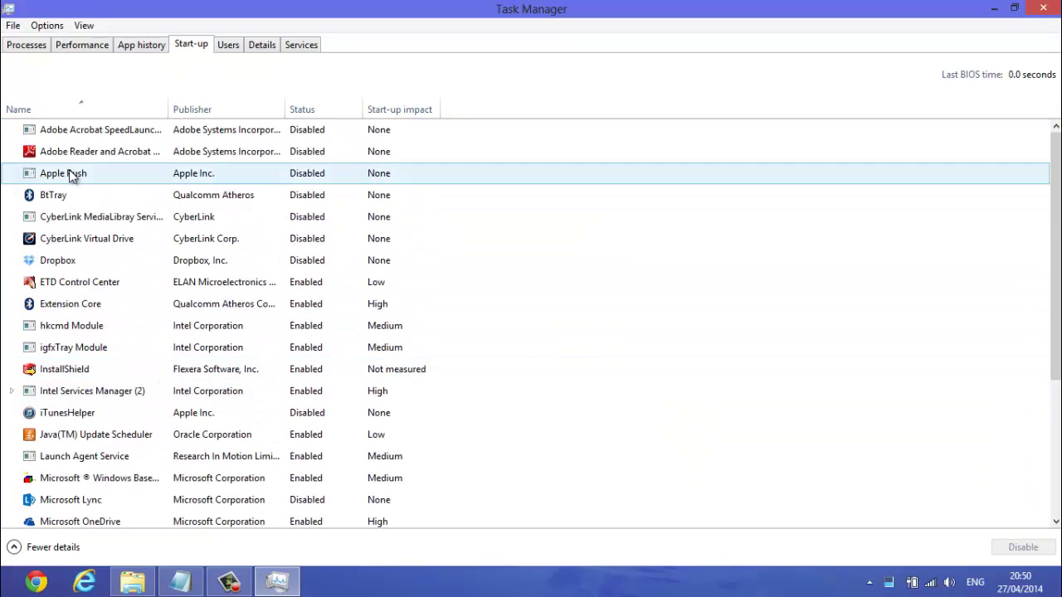
scroll(107, 395, down, 4)
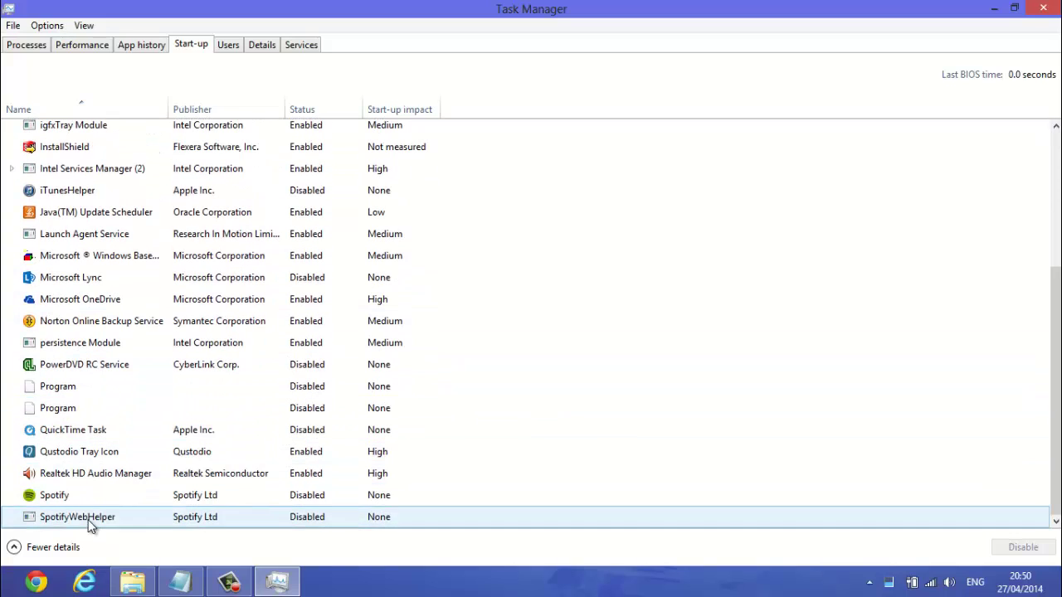
scroll(87, 206, up, 4)
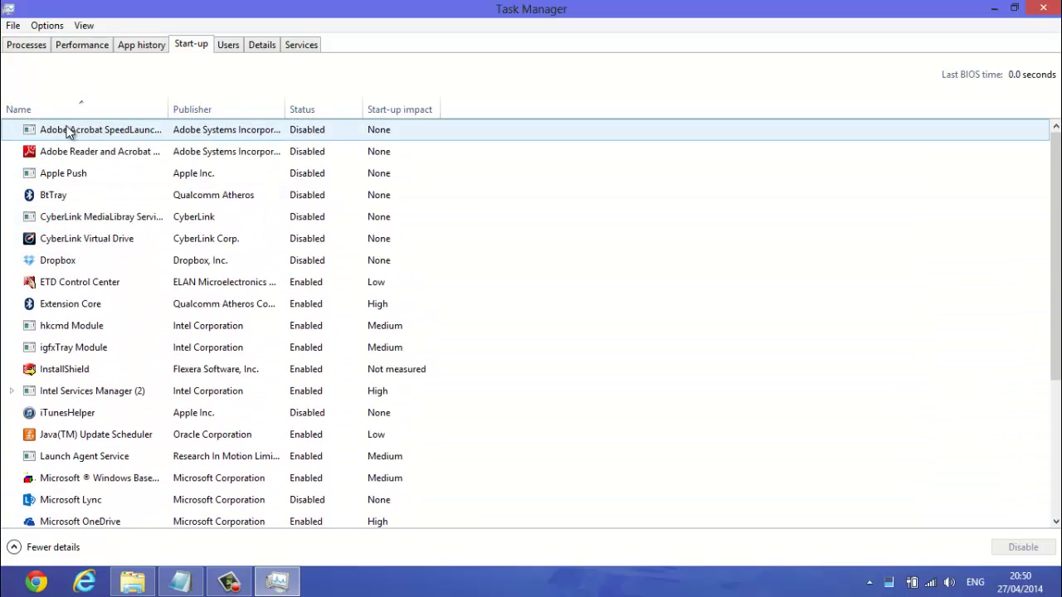
scroll(94, 439, down, 4)
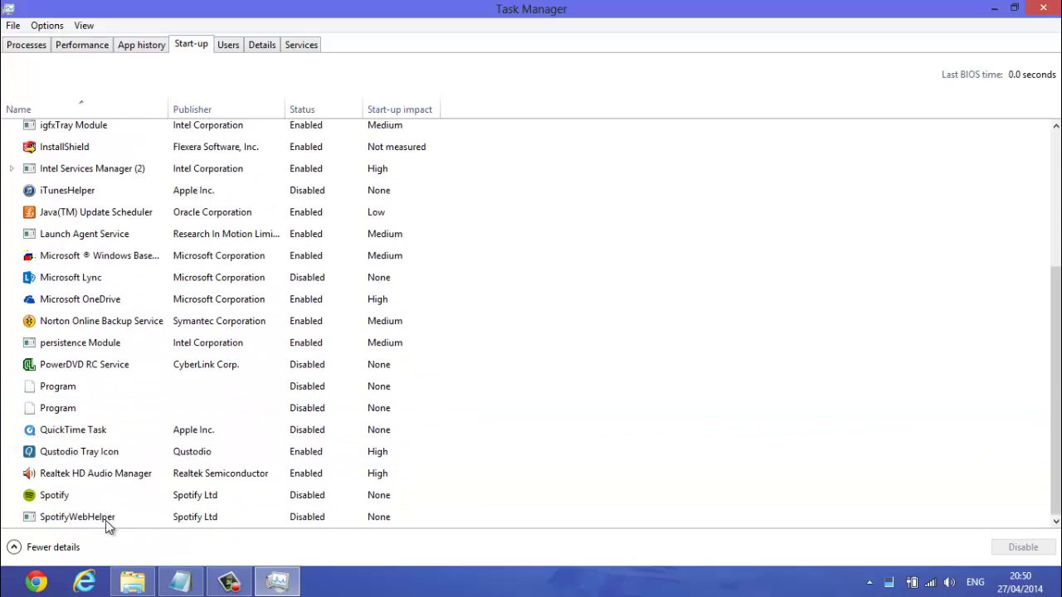
scroll(123, 455, up, 4)
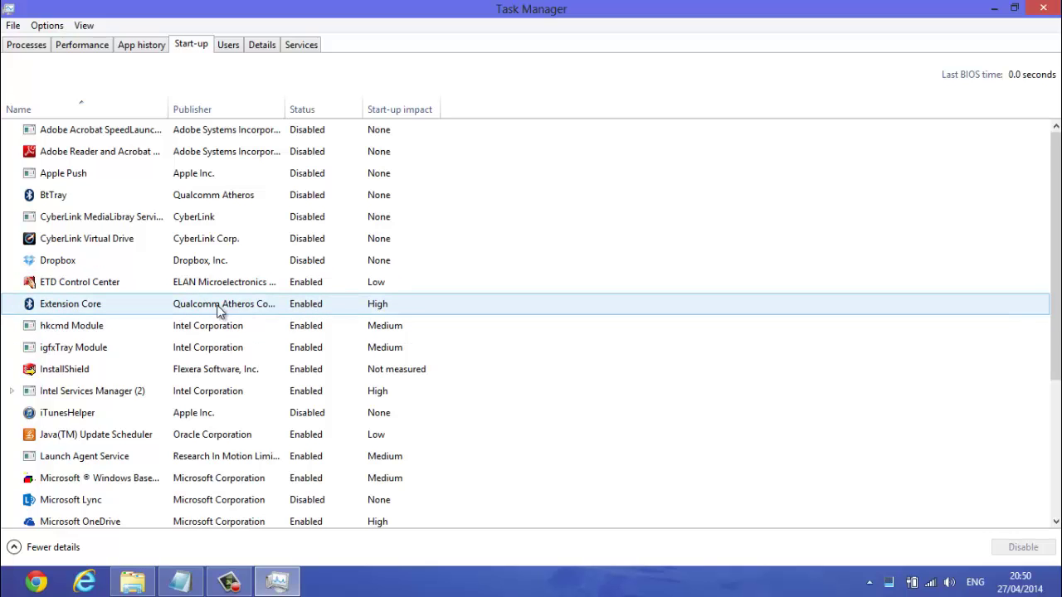
scroll(408, 310, down, 1)
scroll(393, 357, down, 4)
scroll(387, 282, down, 2)
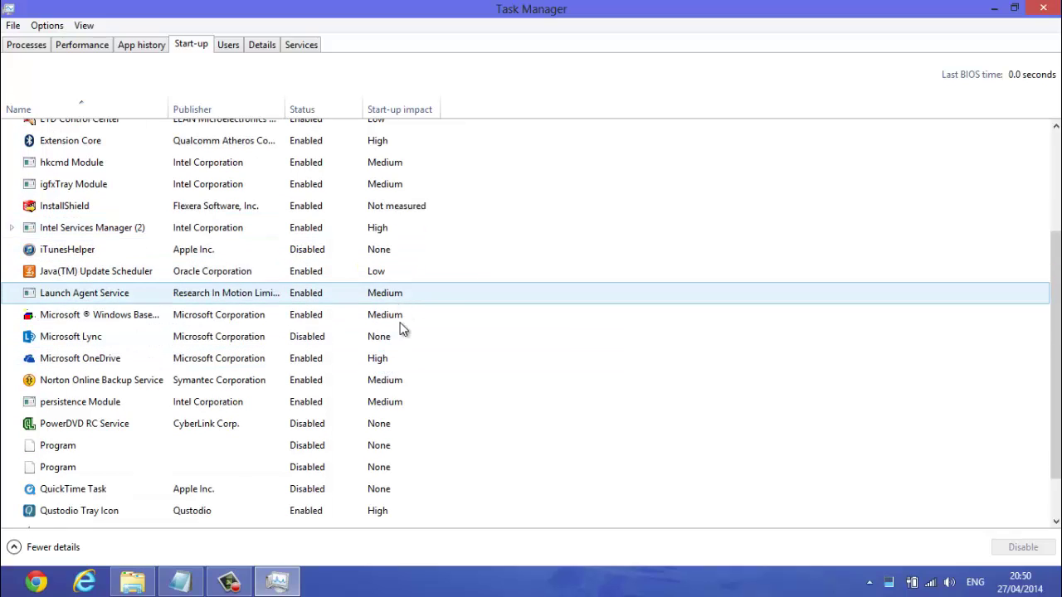
scroll(395, 357, down, 2)
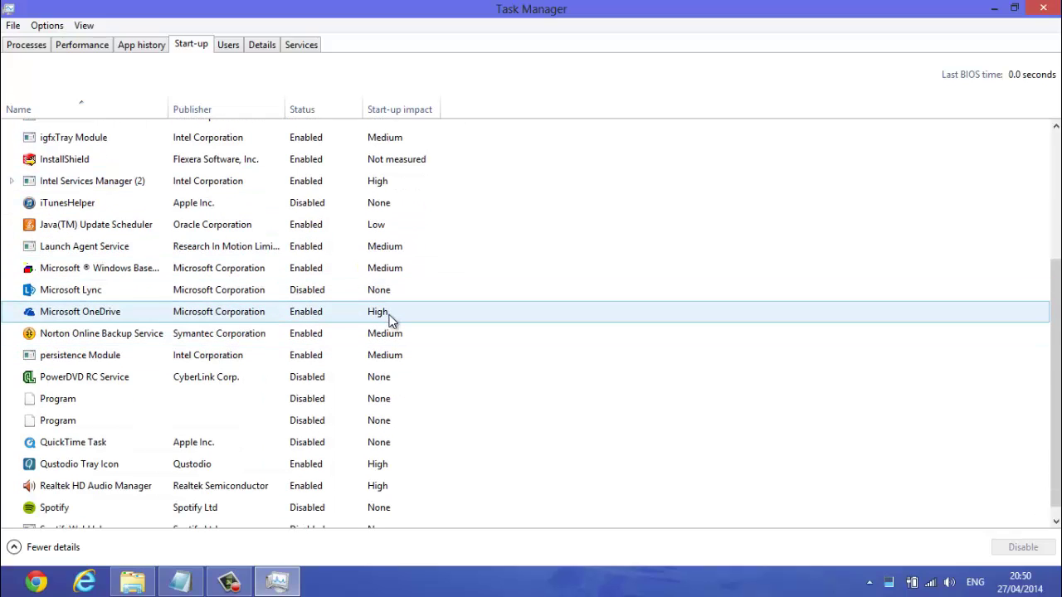
scroll(390, 319, down, 1)
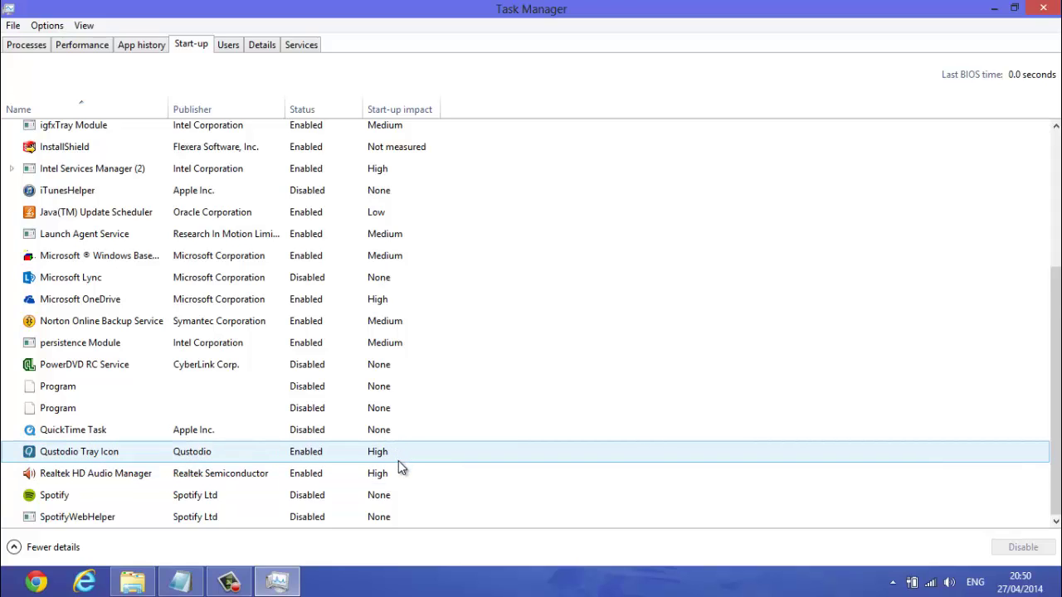
scroll(416, 380, up, 1)
scroll(417, 382, up, 3)
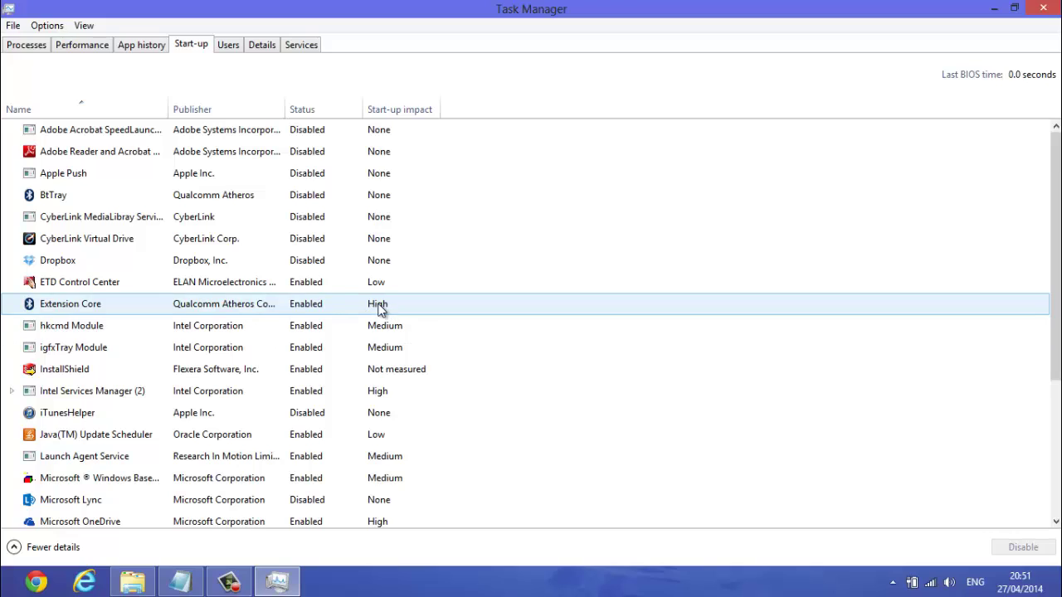
right_click(293, 307)
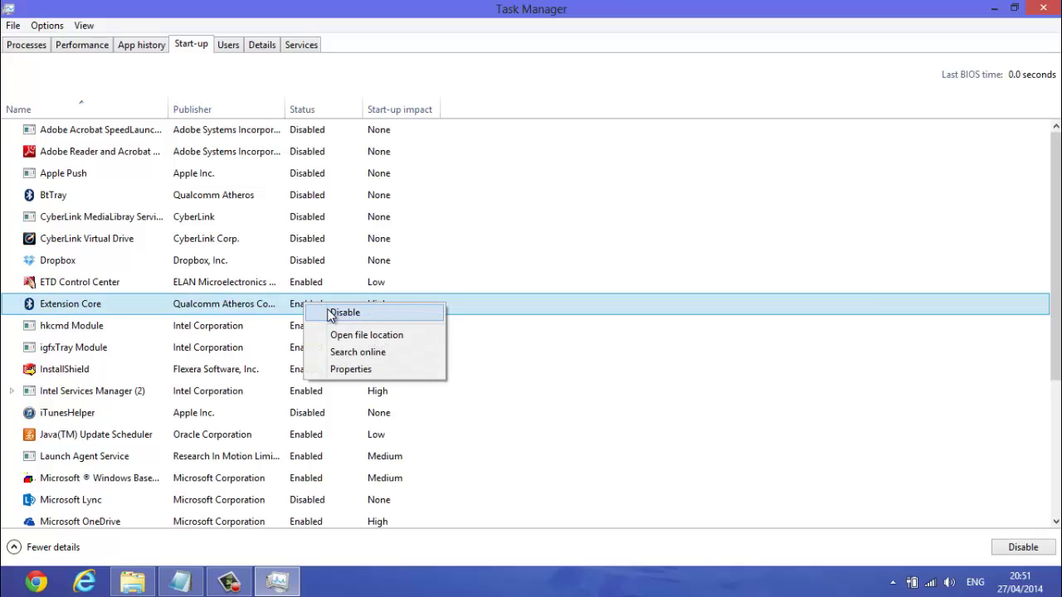
click(329, 312)
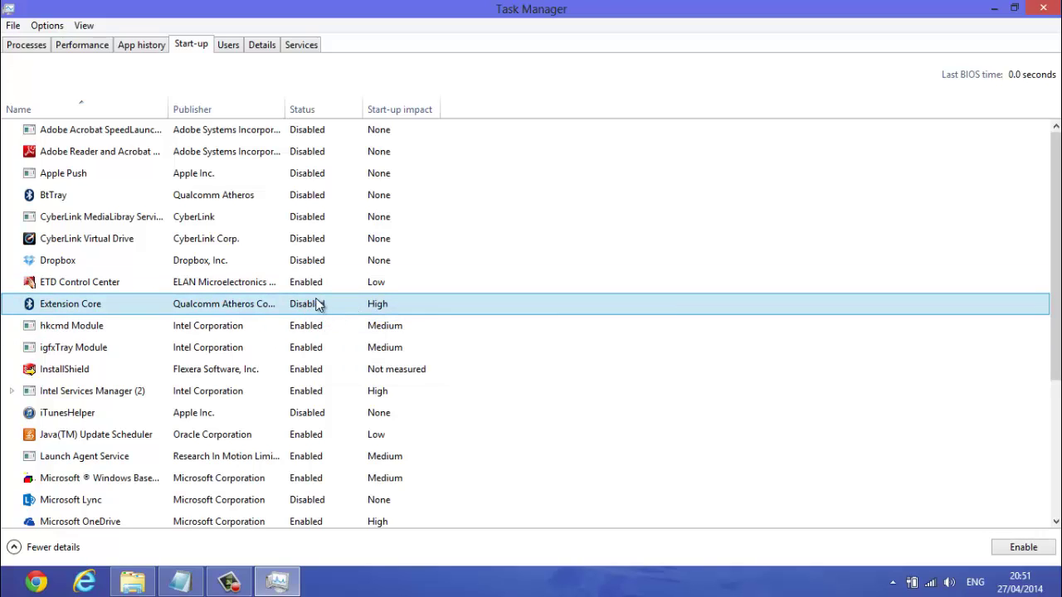
right_click(316, 306)
click(332, 306)
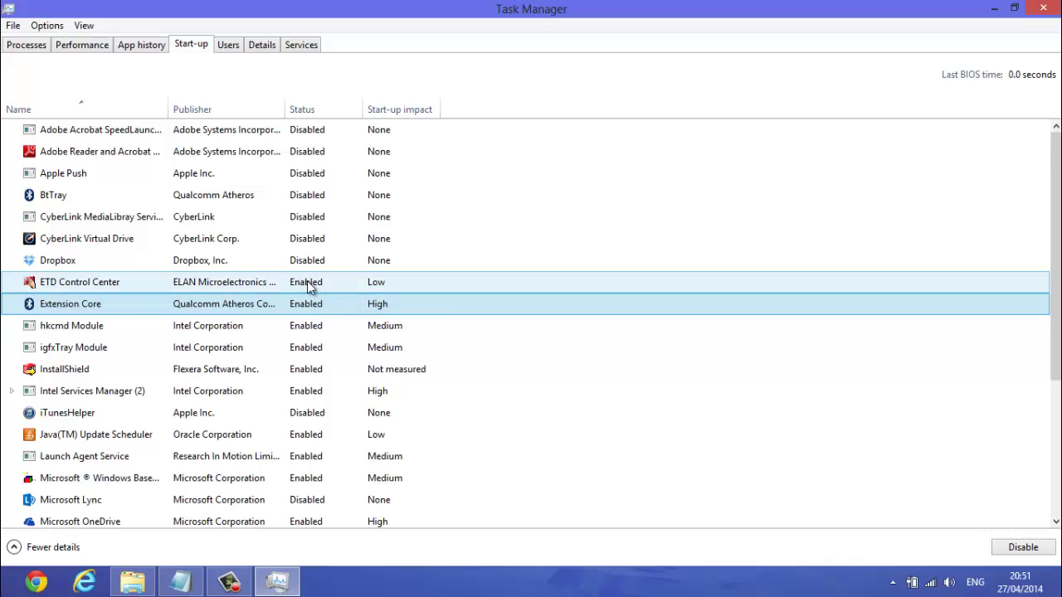
click(312, 257)
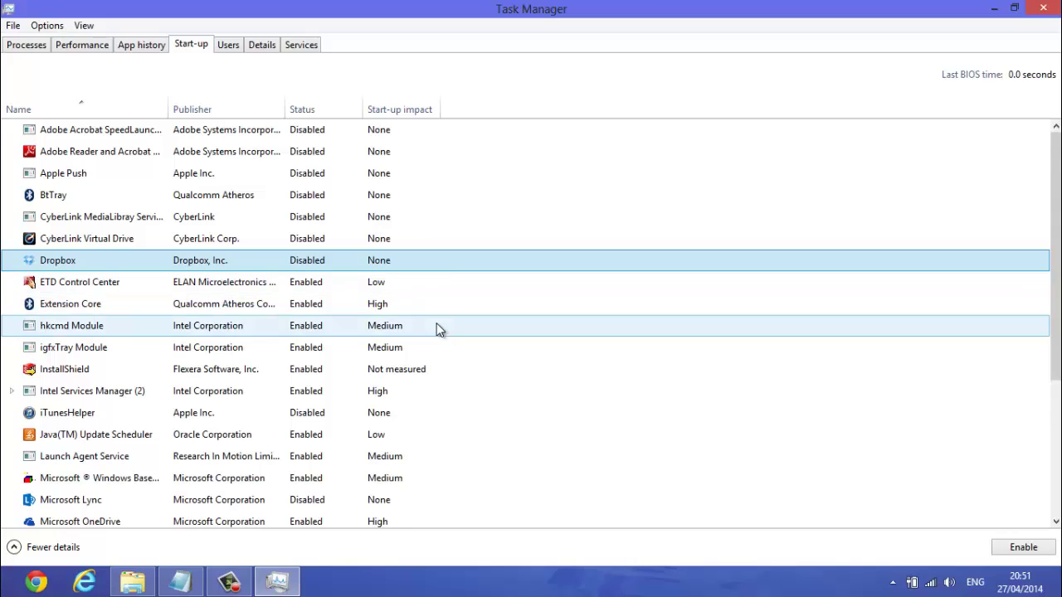
scroll(432, 323, down, 1)
scroll(305, 326, down, 2)
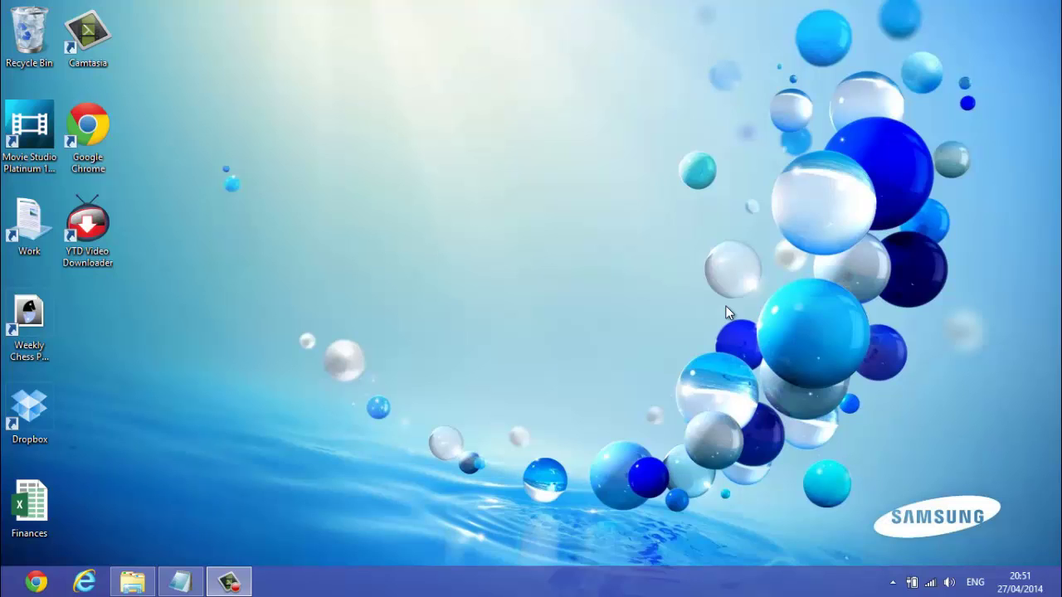
Step: Search for 'device' from the Start screen and open Device Manager from the Settings results
key(super)
text(d)
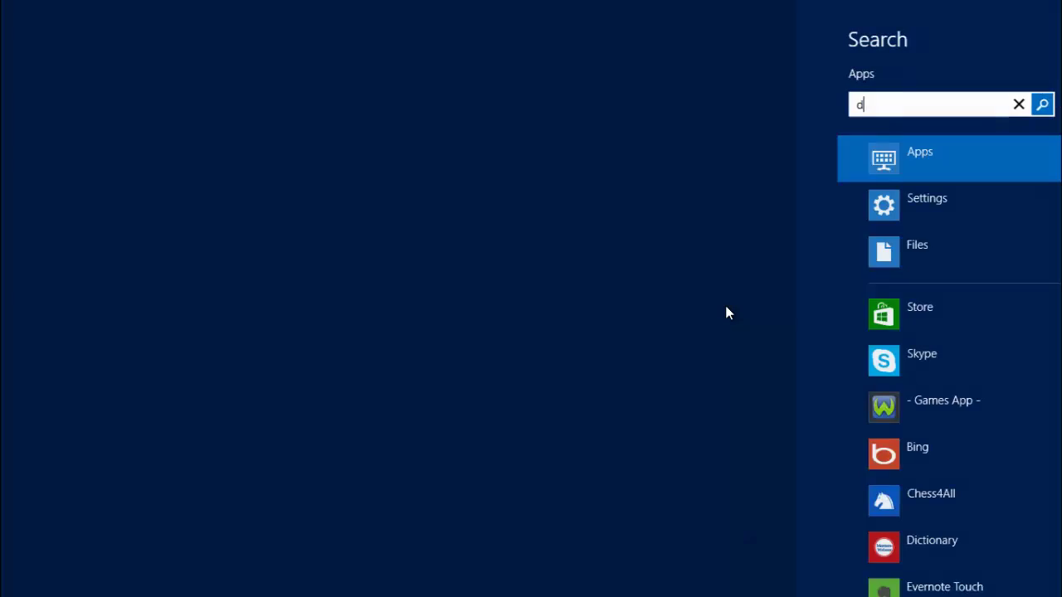
text(evice)
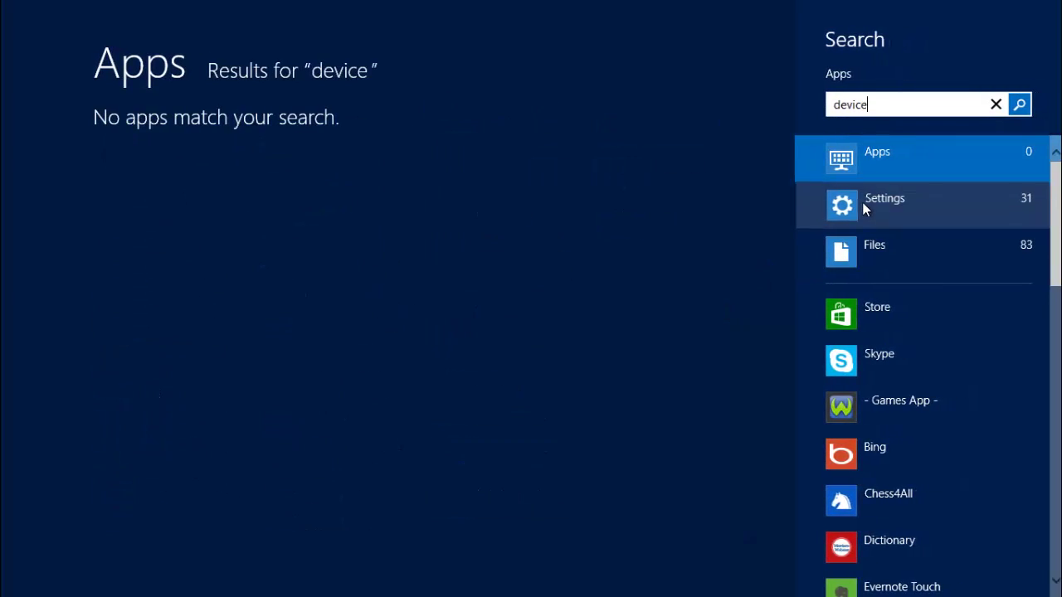
click(821, 217)
click(482, 174)
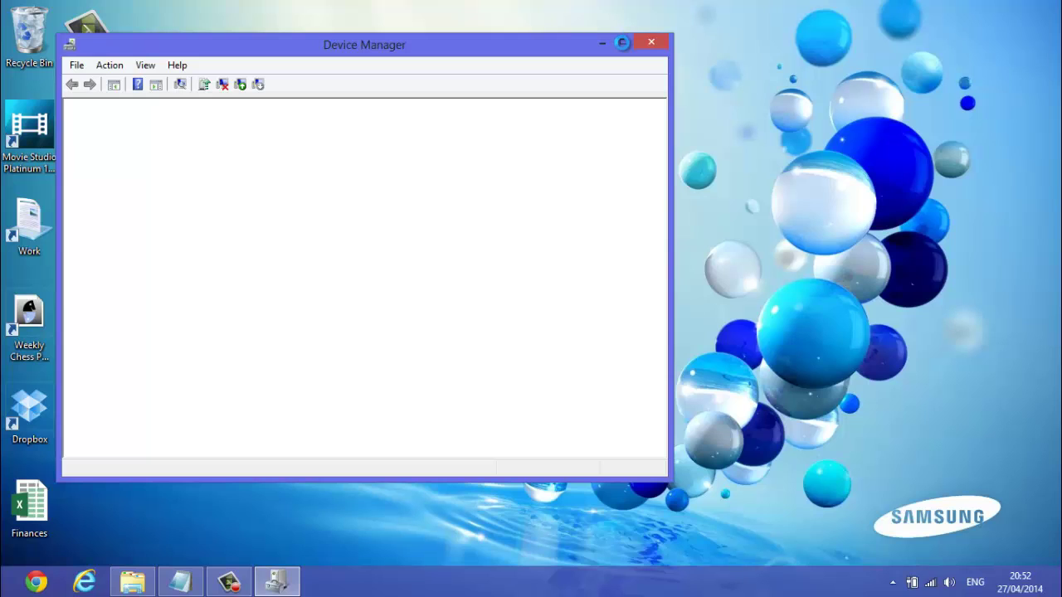
Step: Maximise Device Manager and start Update Driver Software for the Intel(R) HD Graphics 3000 adapter
click(623, 41)
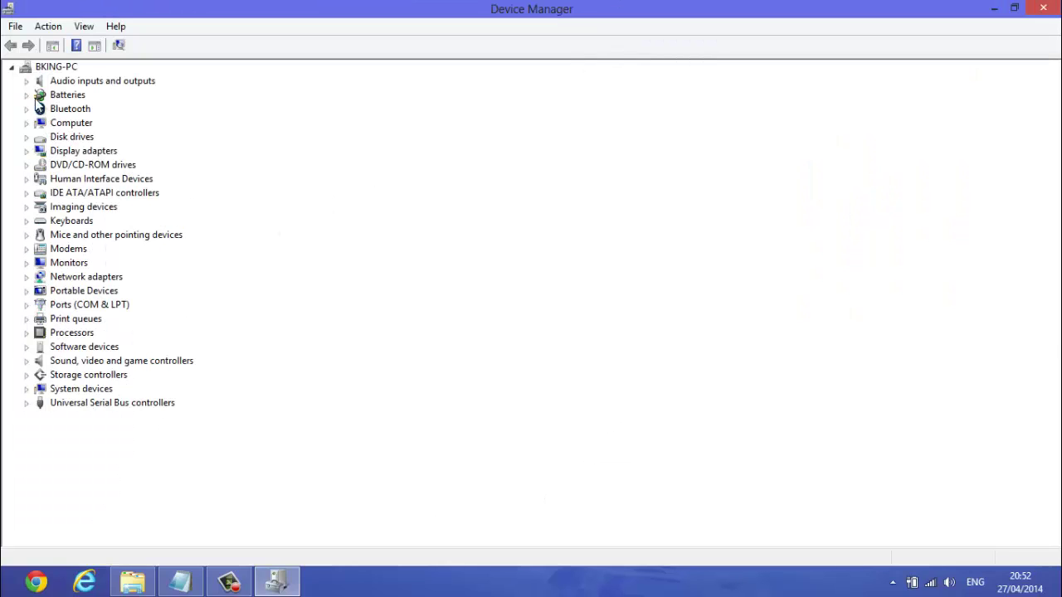
click(26, 123)
click(28, 124)
click(27, 151)
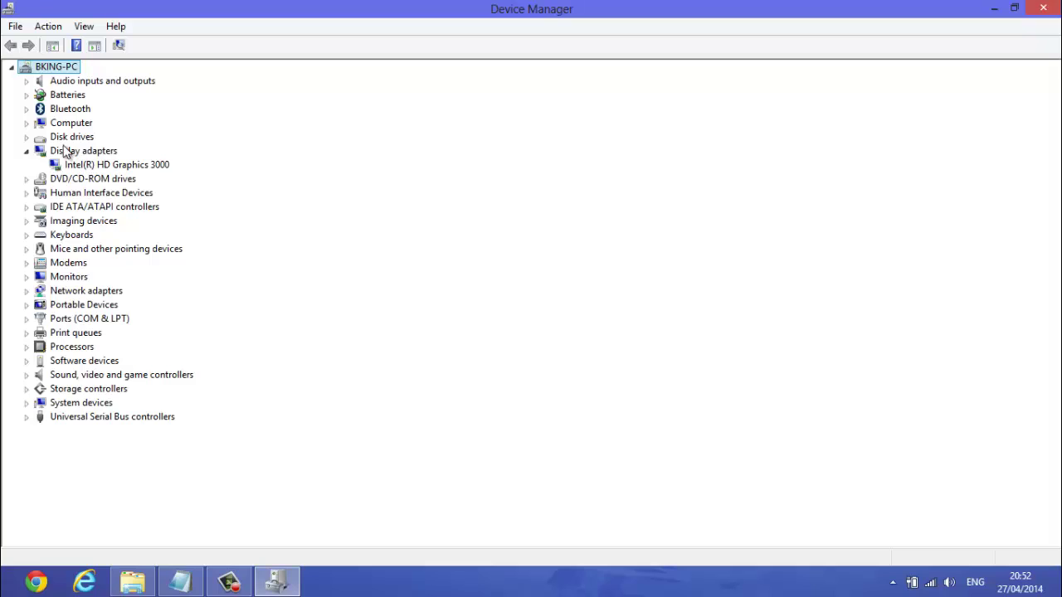
right_click(83, 171)
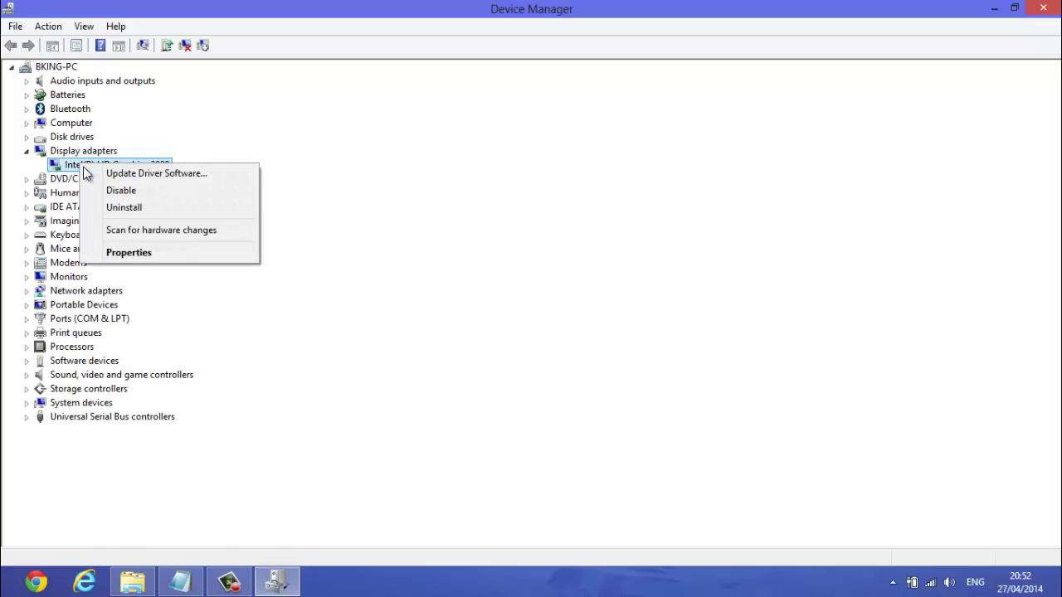
click(86, 172)
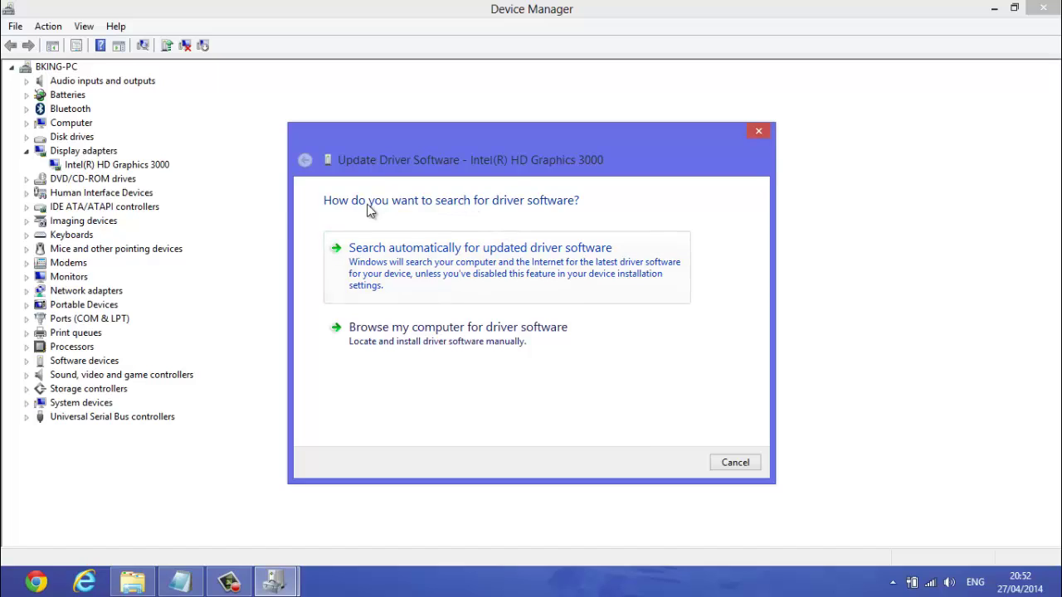
Step: Search automatically for newer Intel(R) HD Graphics 3000 driver software
click(448, 281)
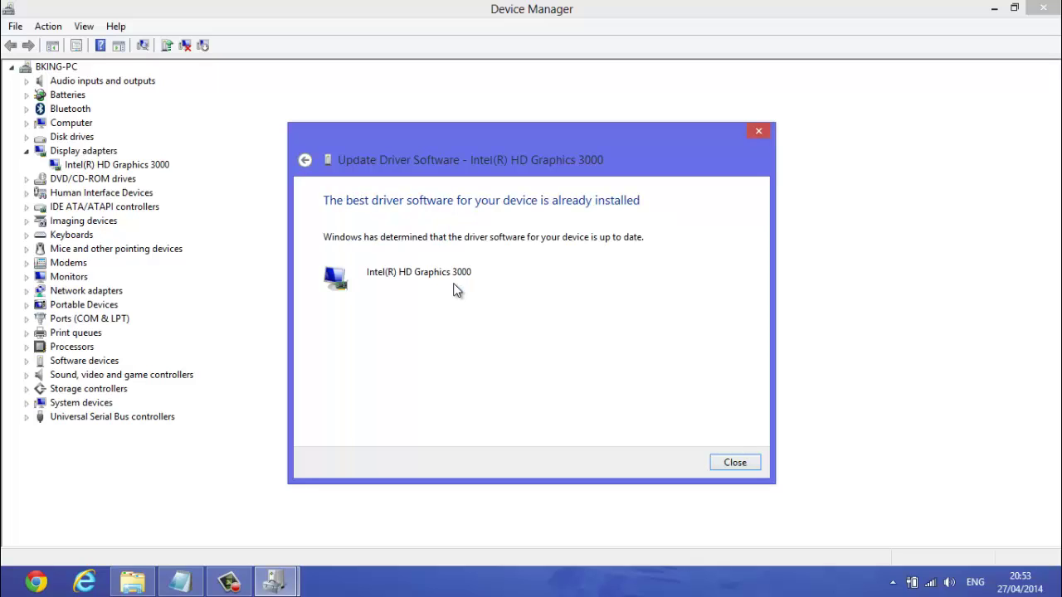
Step: Close the driver wizard, then collapse the Display adapters and Processors categories
click(737, 464)
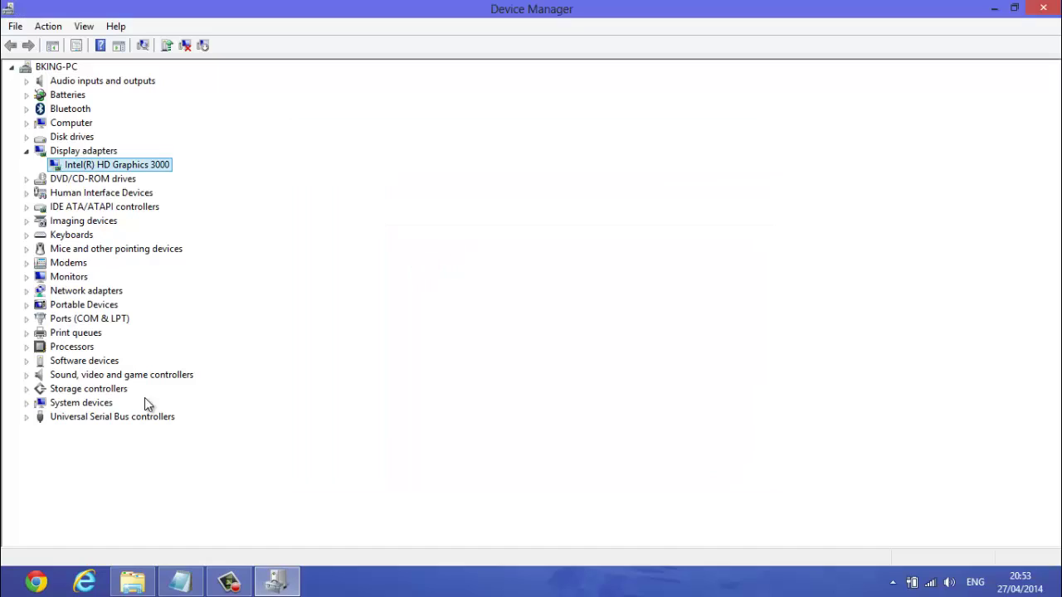
click(26, 151)
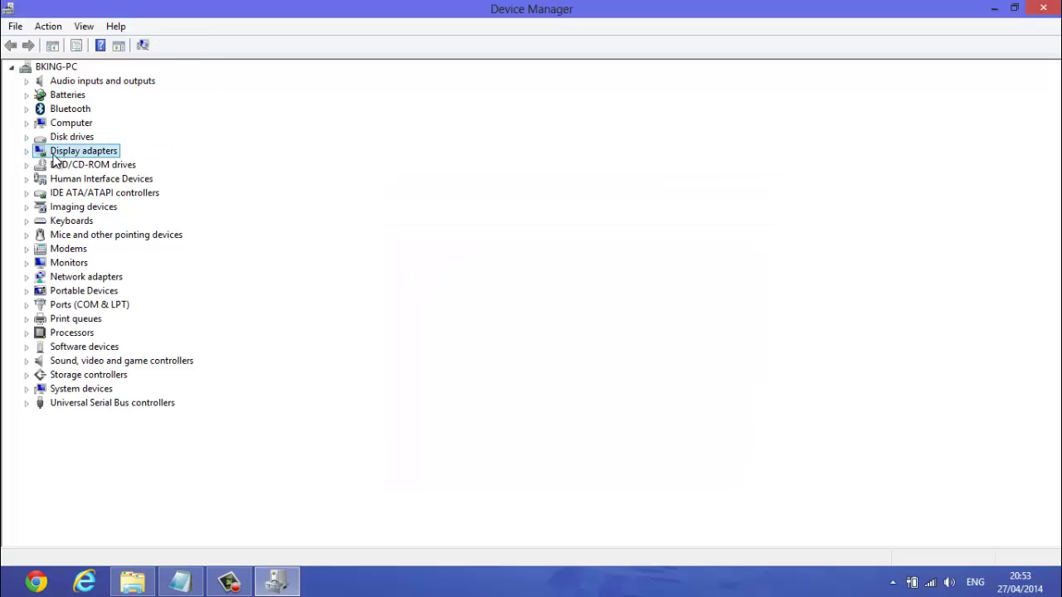
click(77, 333)
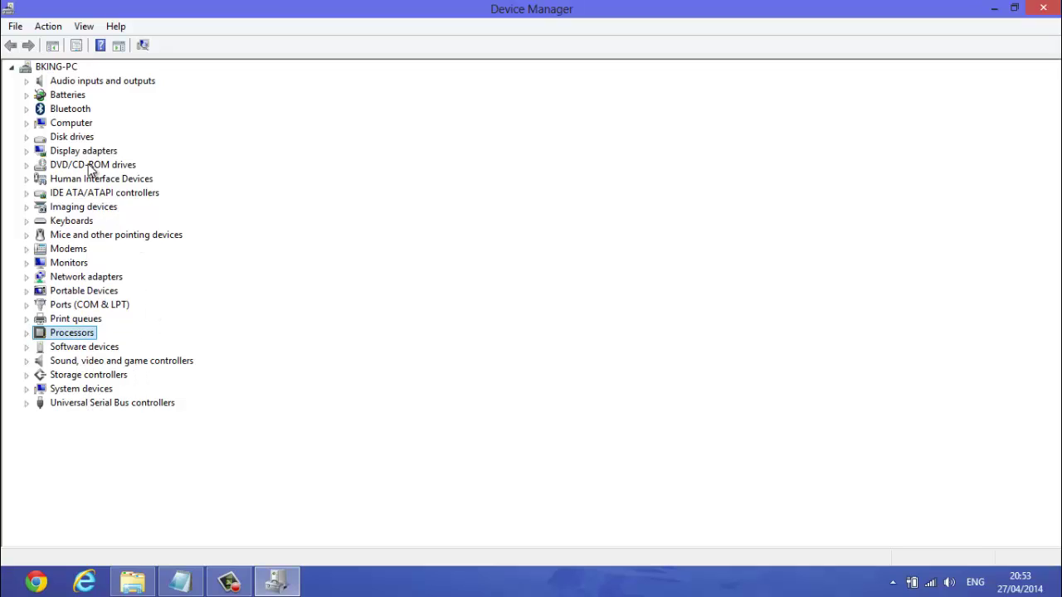
click(27, 333)
click(27, 333)
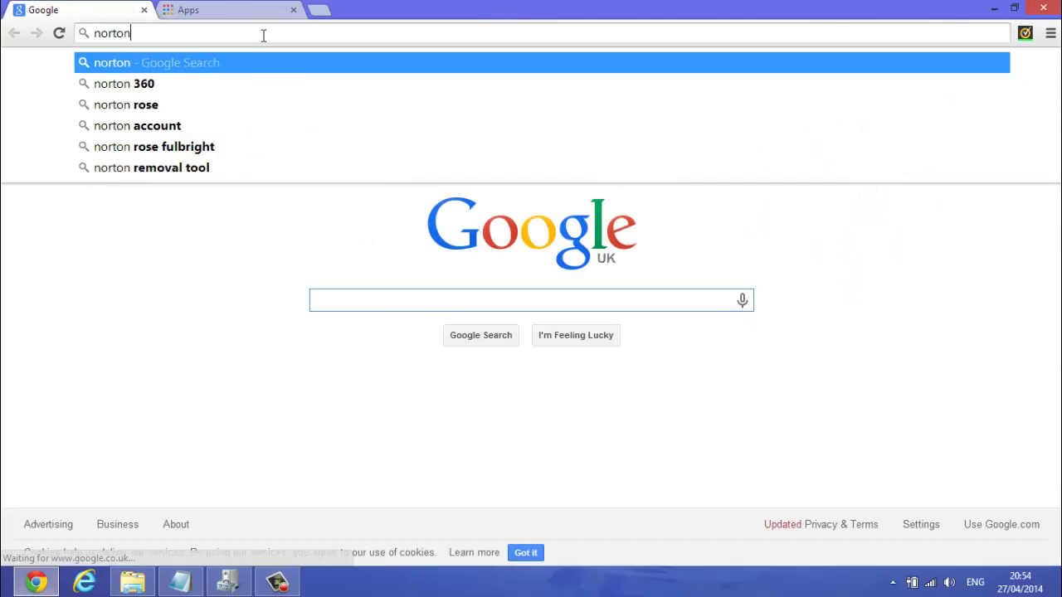
Step: Search Google for norton360 and open the Norton 360 Antivirus Program and Virus Removal result
text(360)
key(Return)
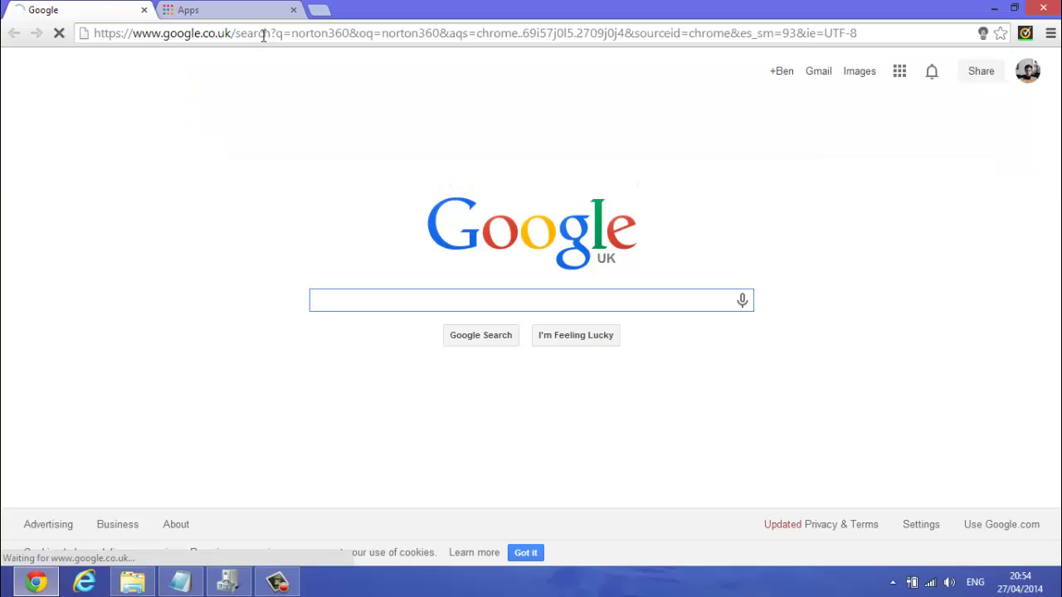
scroll(192, 424, down, 1)
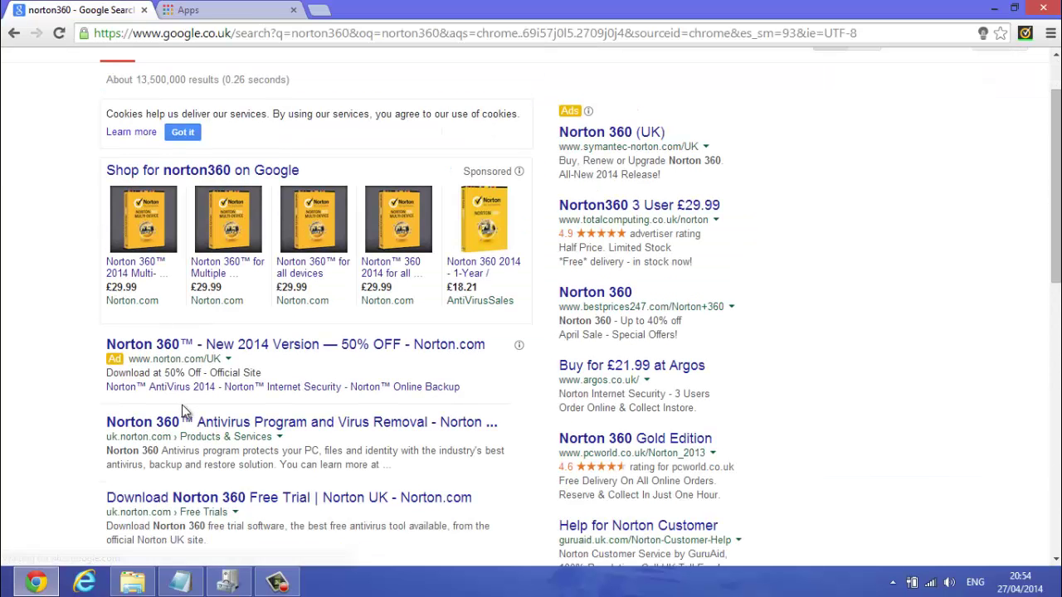
click(197, 424)
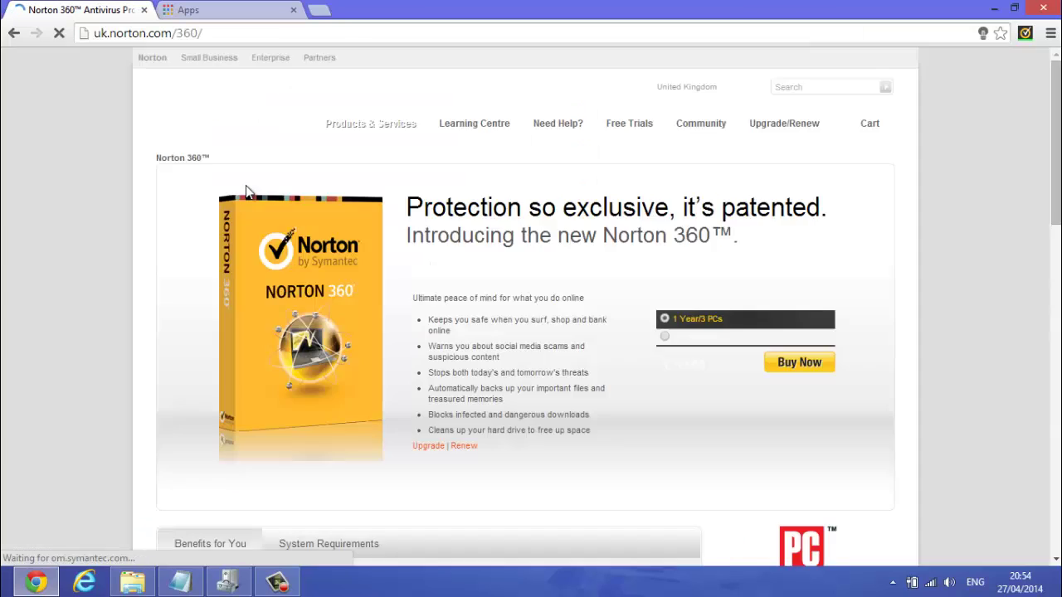
Step: Scroll through the Norton 360 page and highlight '360' in its headline
scroll(511, 267, down, 1)
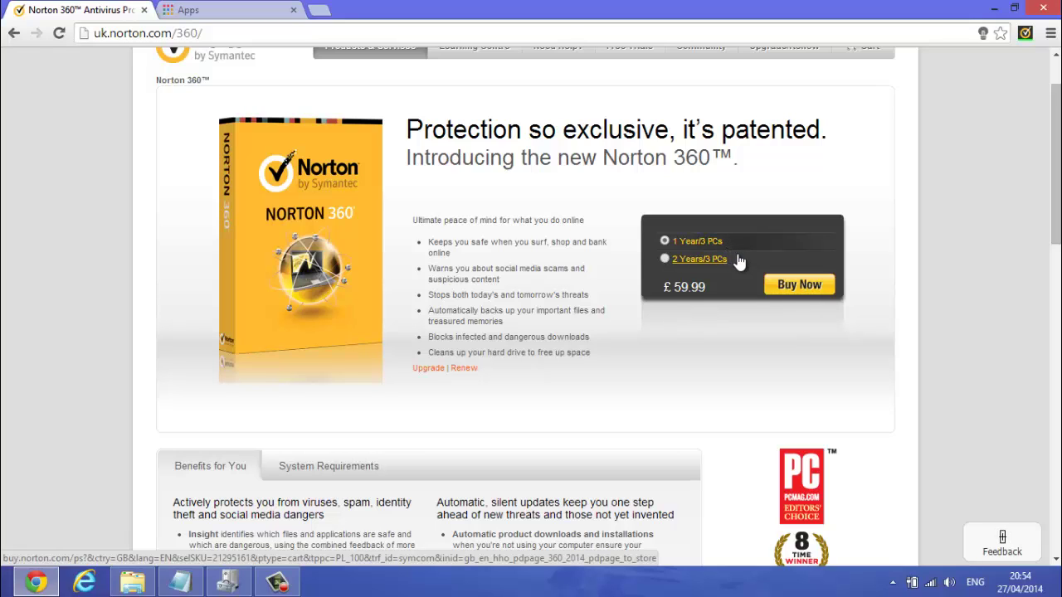
scroll(455, 370, down, 1)
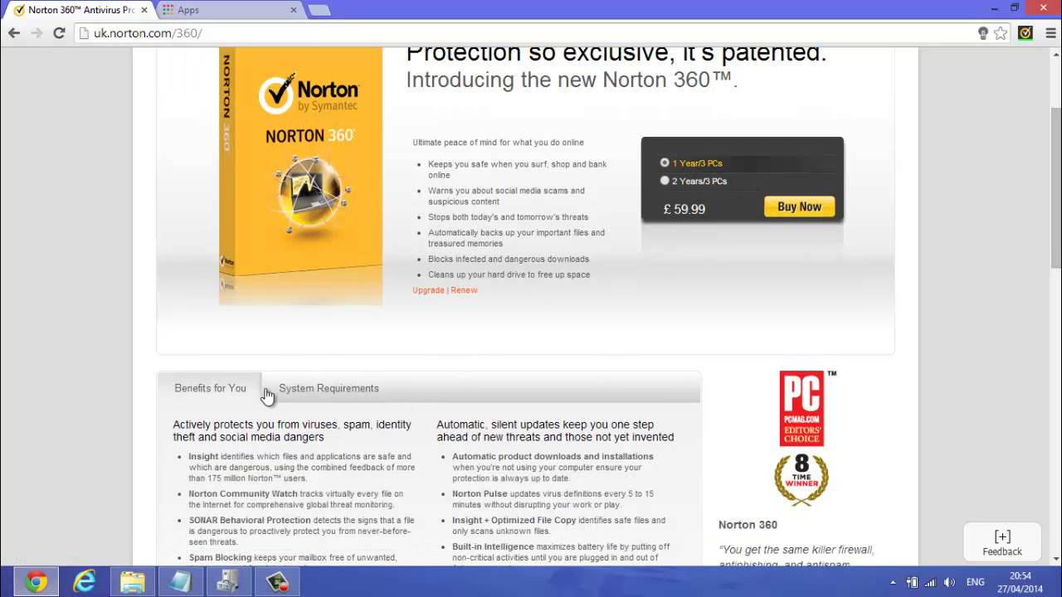
scroll(531, 311, up, 2)
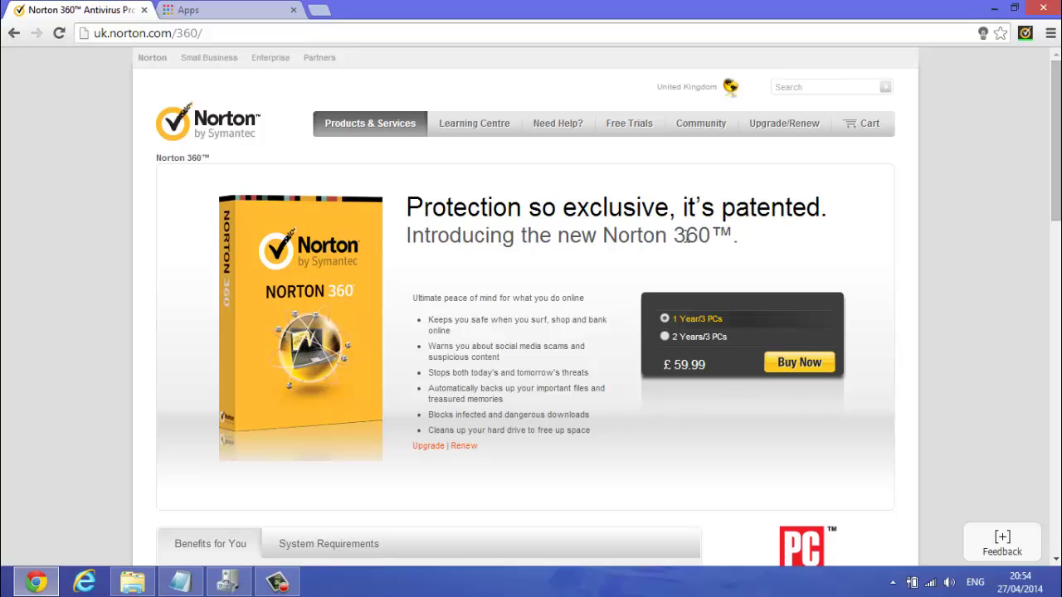
drag(673, 237, 708, 236)
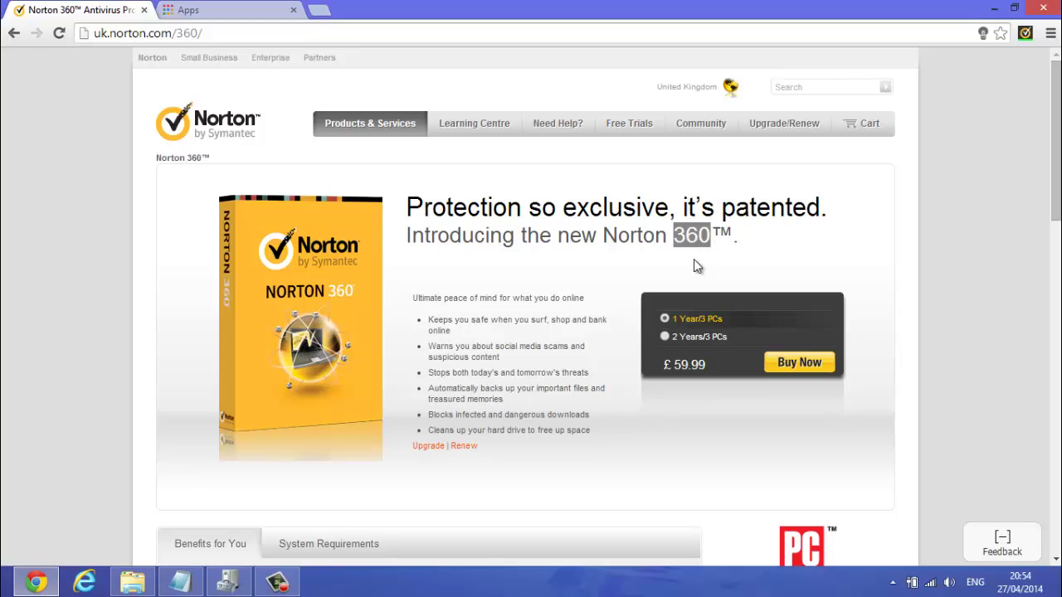
click(656, 240)
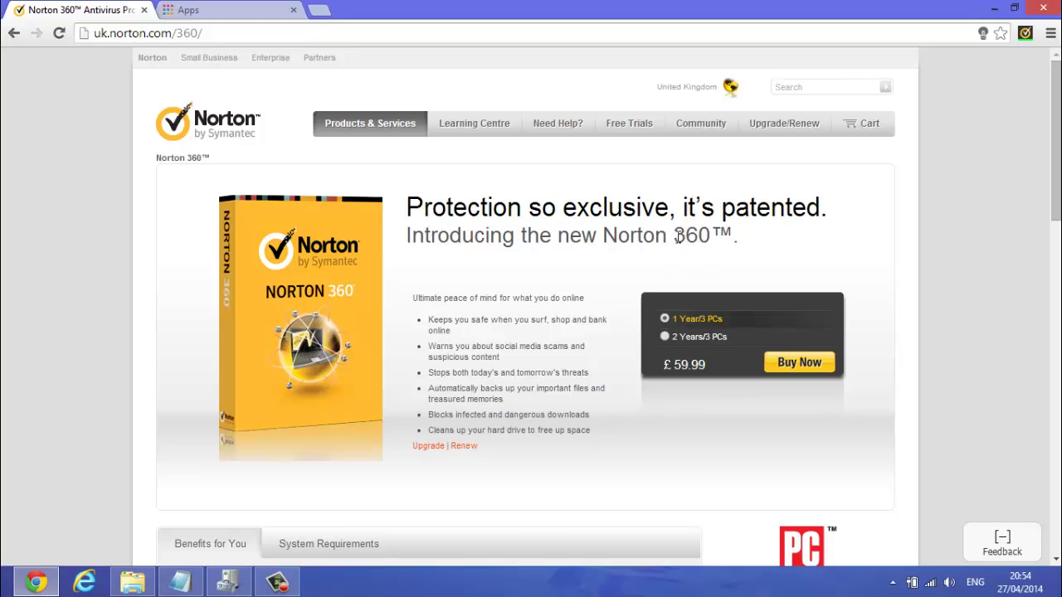
drag(674, 236, 711, 236)
click(673, 282)
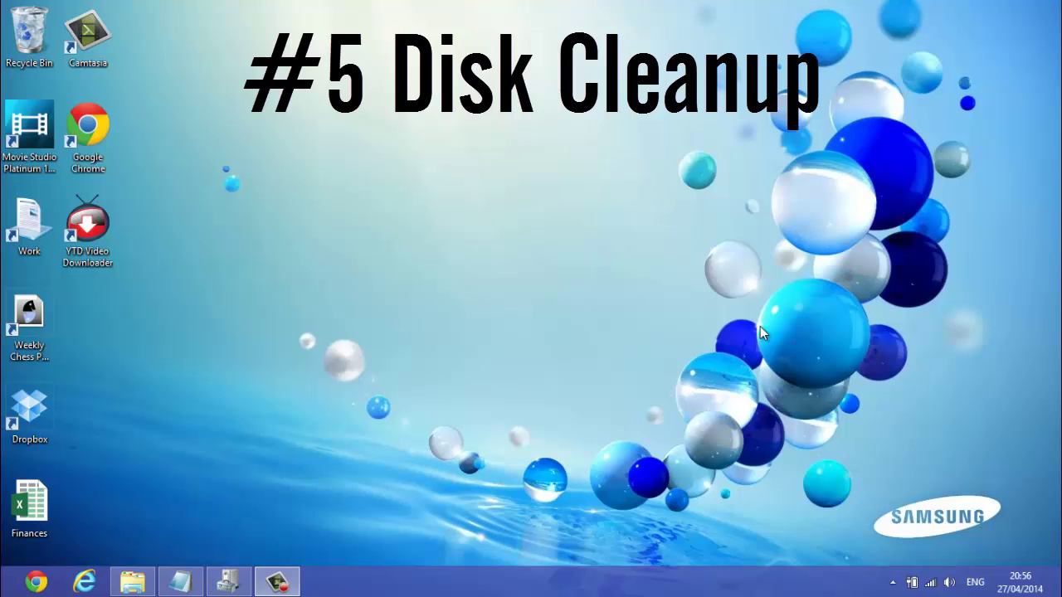
Step: Search for 'disk cleanup' and launch 'Free up disk space by deleting unnecessary files'
key(super)
text(di)
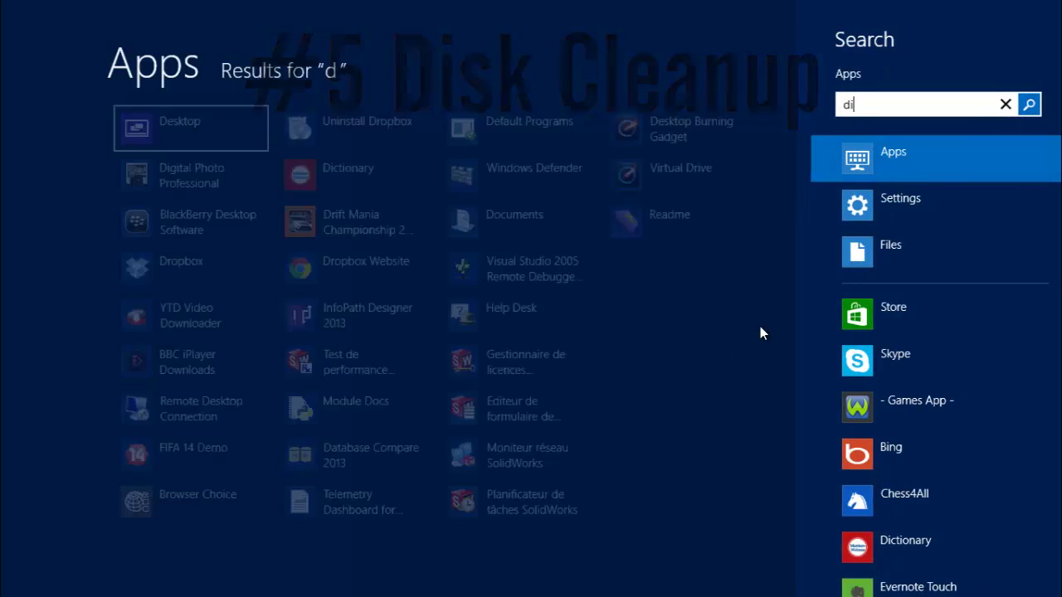
text(sk cleanup)
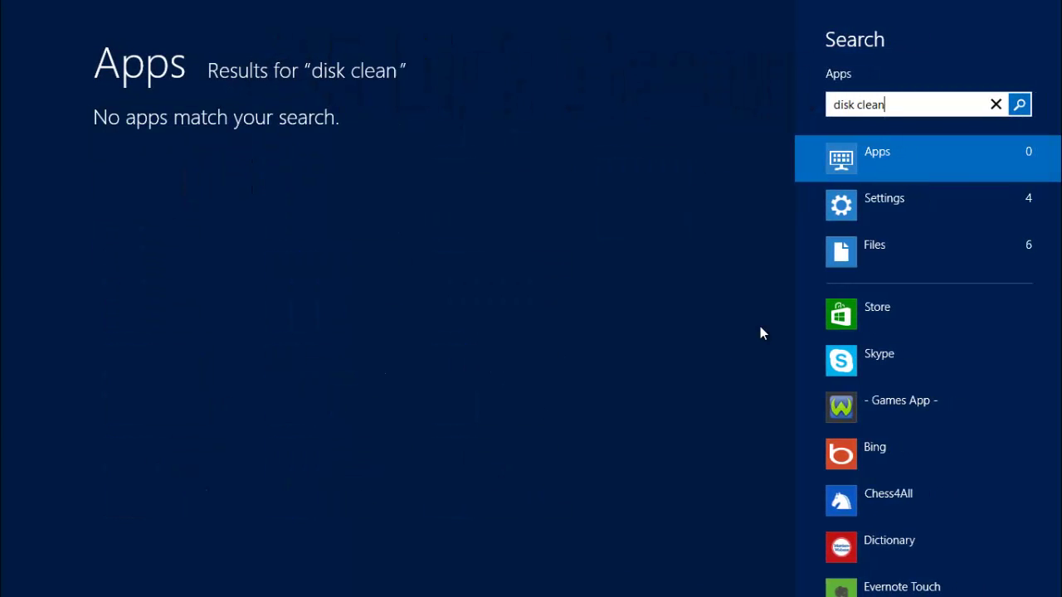
click(904, 203)
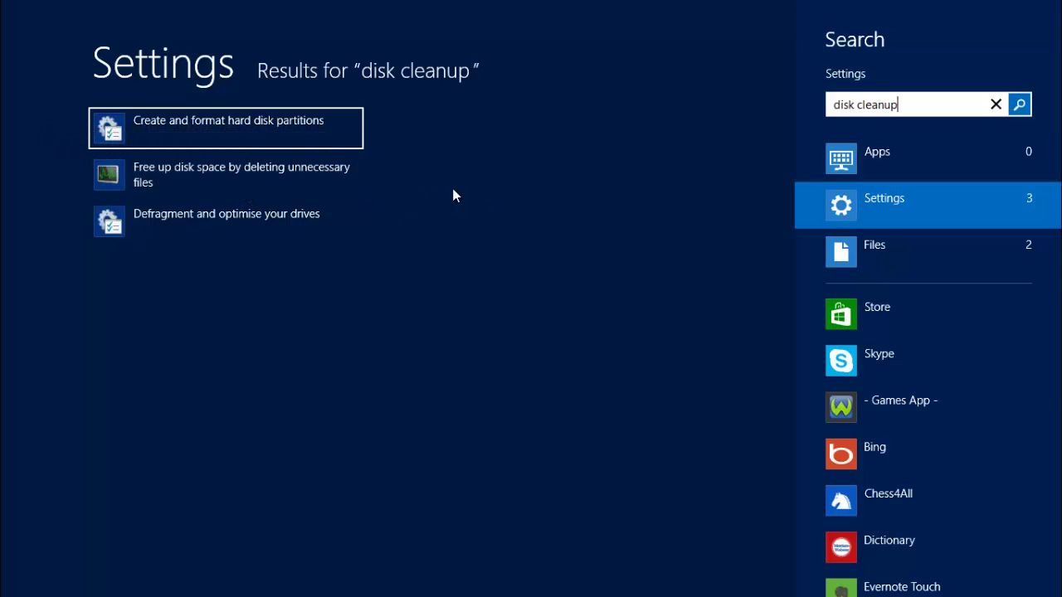
click(310, 191)
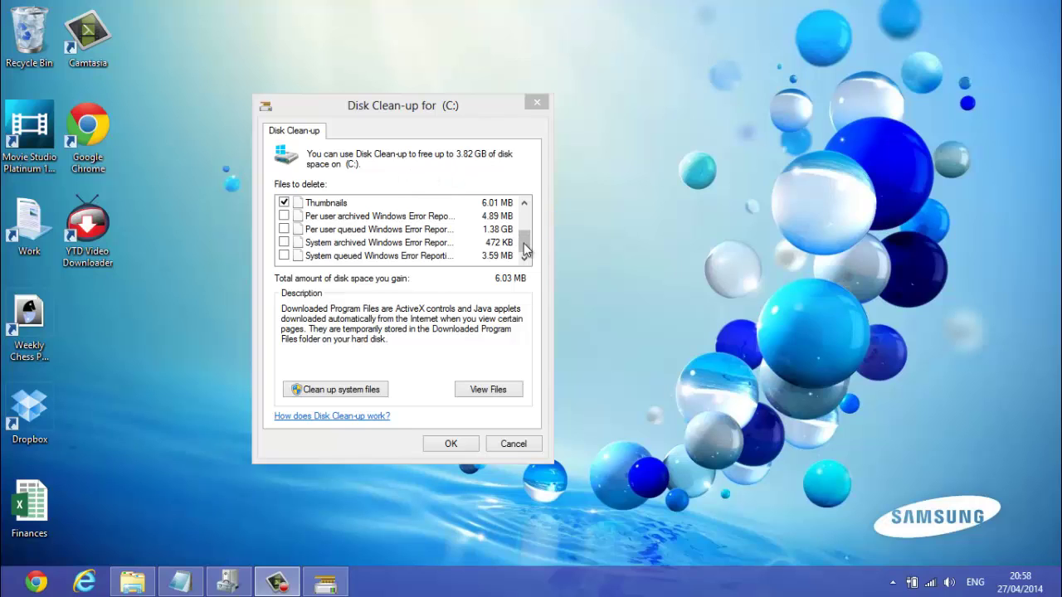
Step: Scroll the Files to delete list and toggle Temporary files on, then off again
mouse_move(525, 244)
mouse_down()
mouse_move(527, 217)
mouse_move(526, 251)
mouse_up()
scroll(526, 251, up, 2)
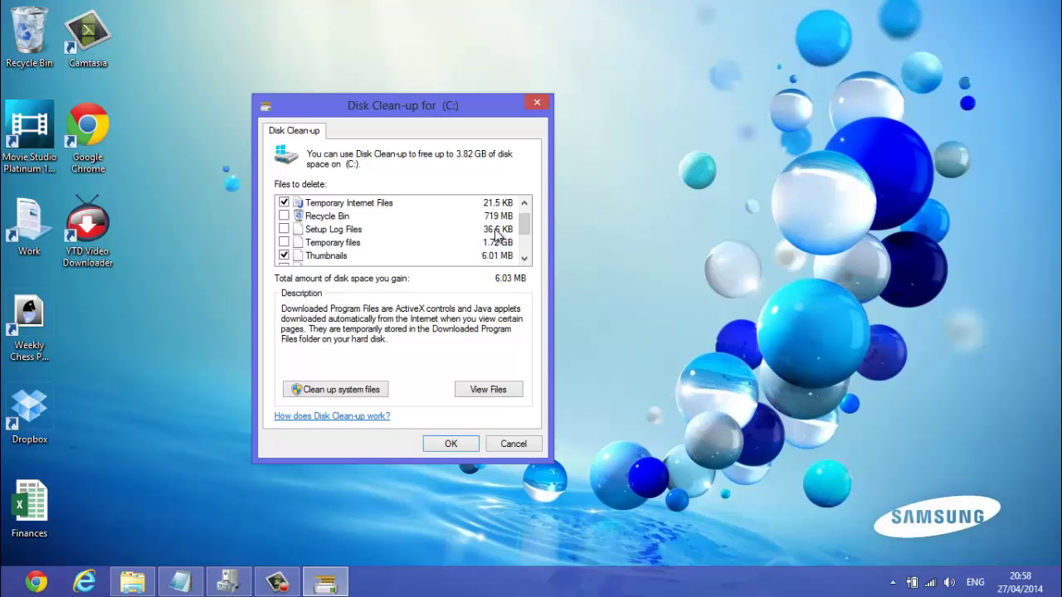
drag(525, 229, 516, 236)
click(284, 242)
click(284, 242)
Step: Select Temporary Internet Files to read its description and scroll through the list
mouse_move(528, 231)
mouse_down()
mouse_move(527, 249)
mouse_move(526, 239)
mouse_up()
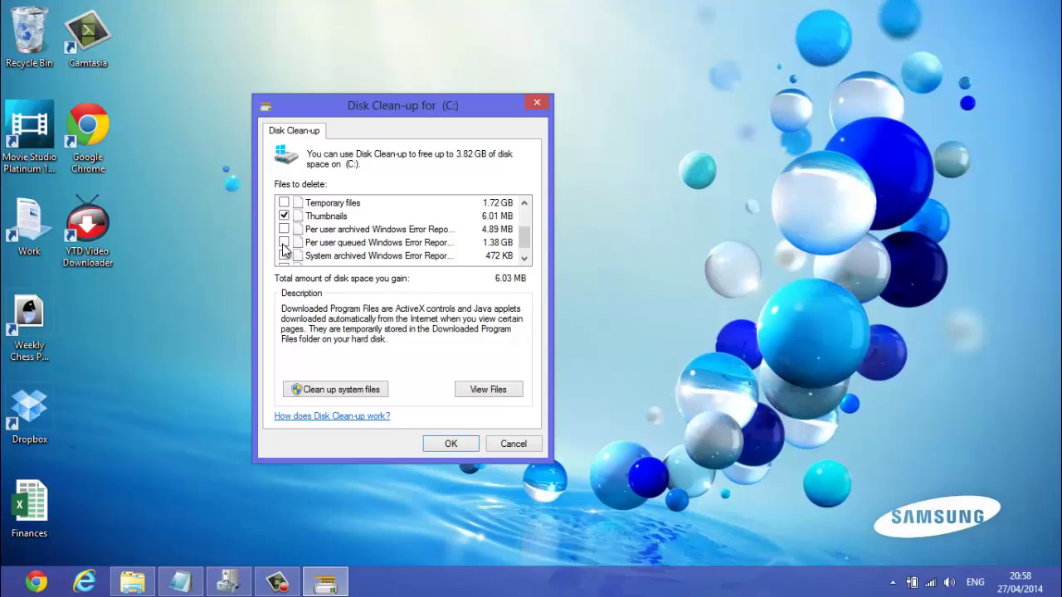
mouse_move(526, 241)
mouse_down()
mouse_move(524, 256)
mouse_move(522, 213)
mouse_move(524, 251)
mouse_move(524, 213)
mouse_move(523, 251)
mouse_move(523, 214)
mouse_move(525, 239)
mouse_move(524, 226)
mouse_up()
click(332, 217)
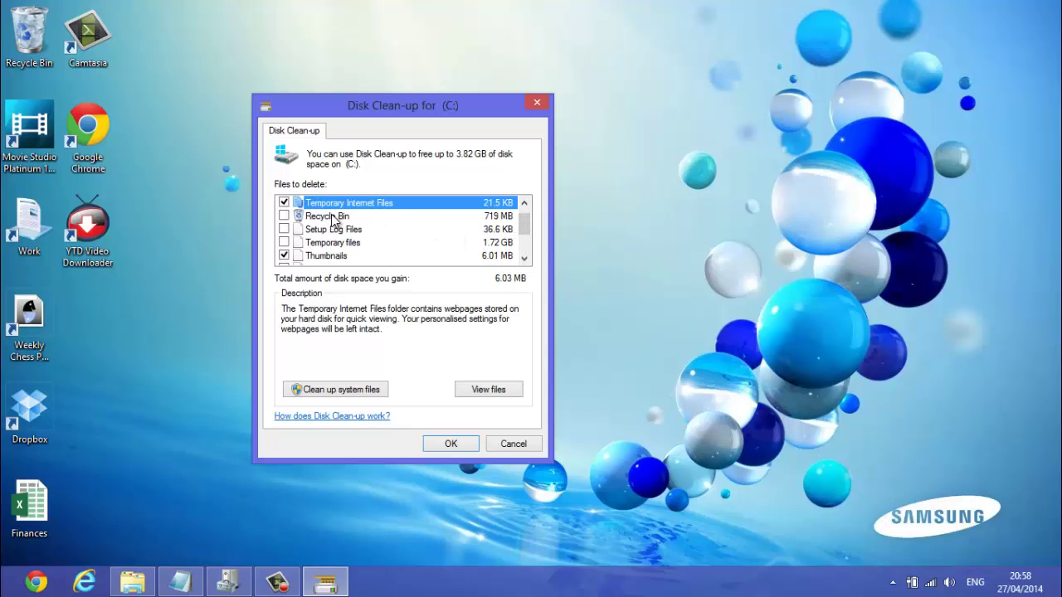
scroll(524, 222, down, 1)
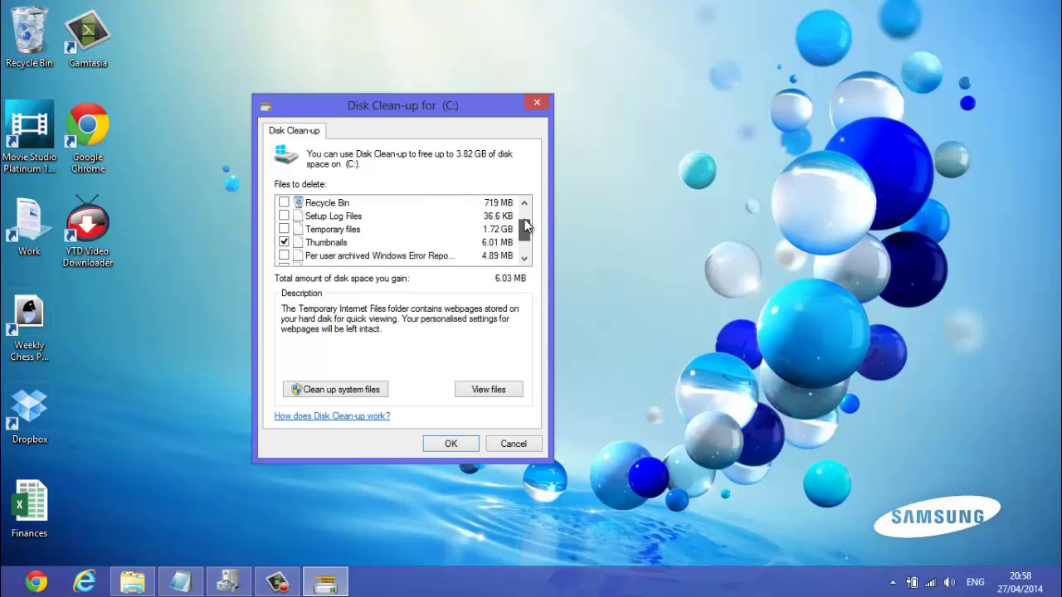
scroll(524, 219, up, 1)
drag(526, 222, 521, 243)
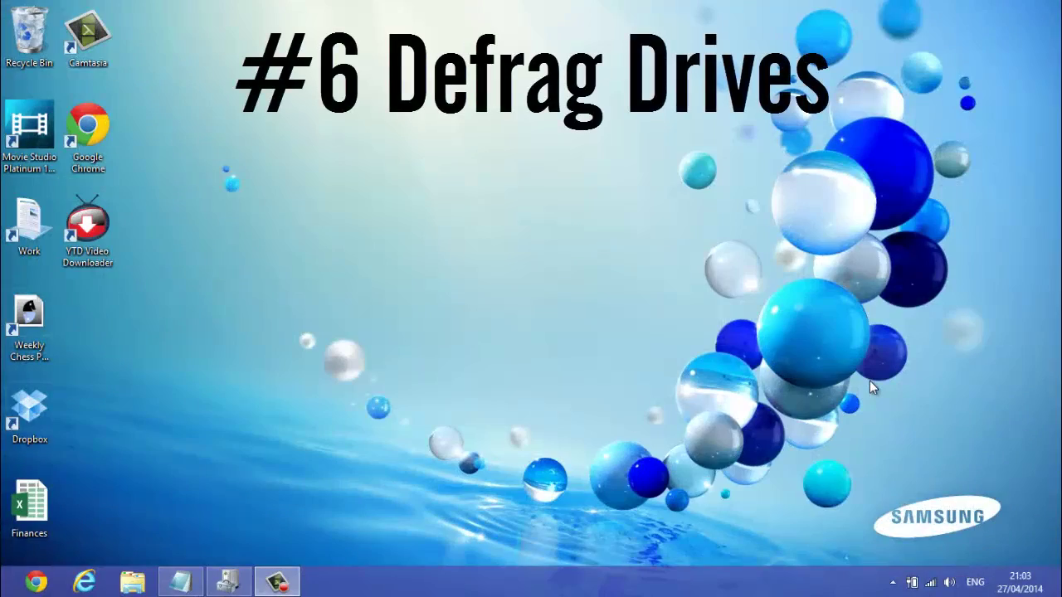
Step: Search for 'defrag' and open 'Defragment and optimise your drives' from the Settings results
key(super)
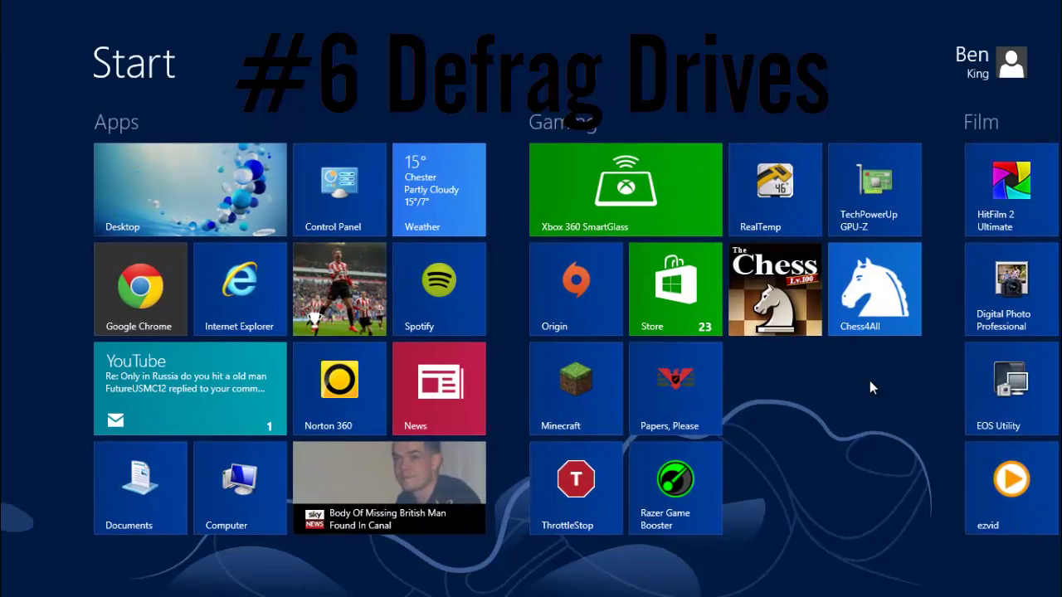
text(defr)
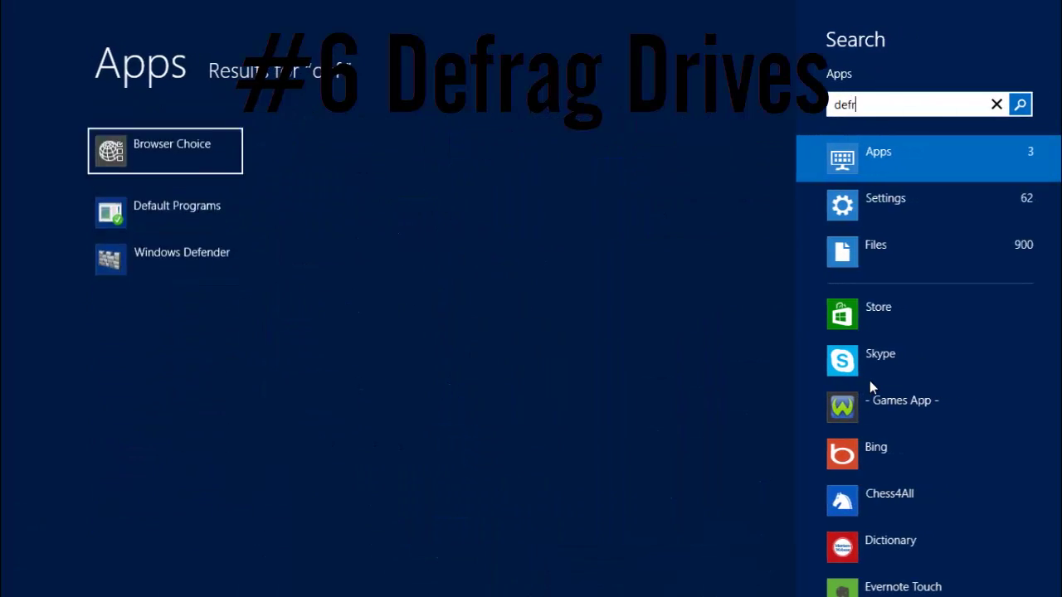
text(ag)
click(883, 220)
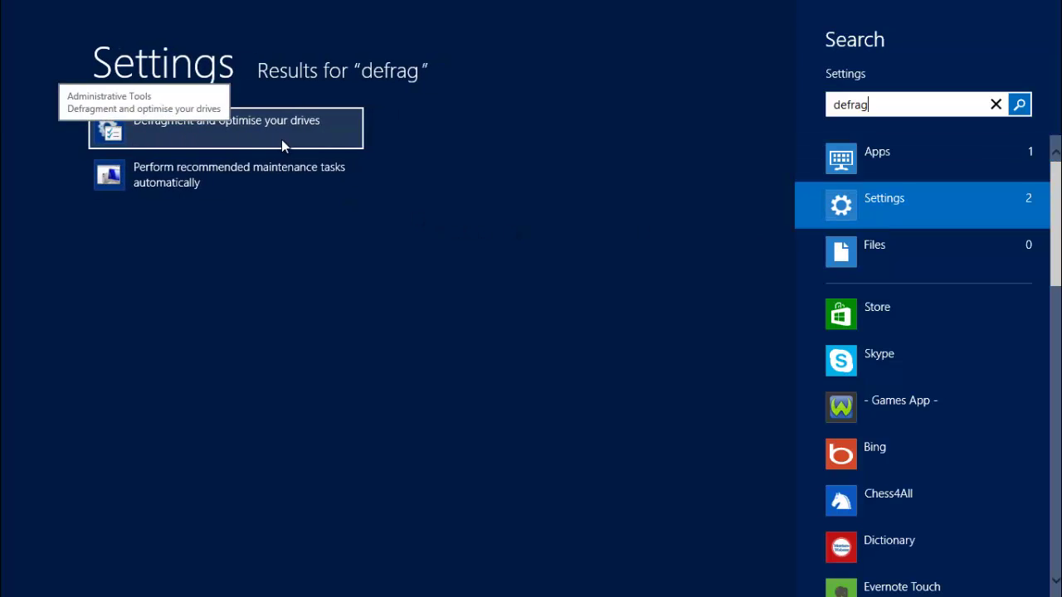
click(289, 142)
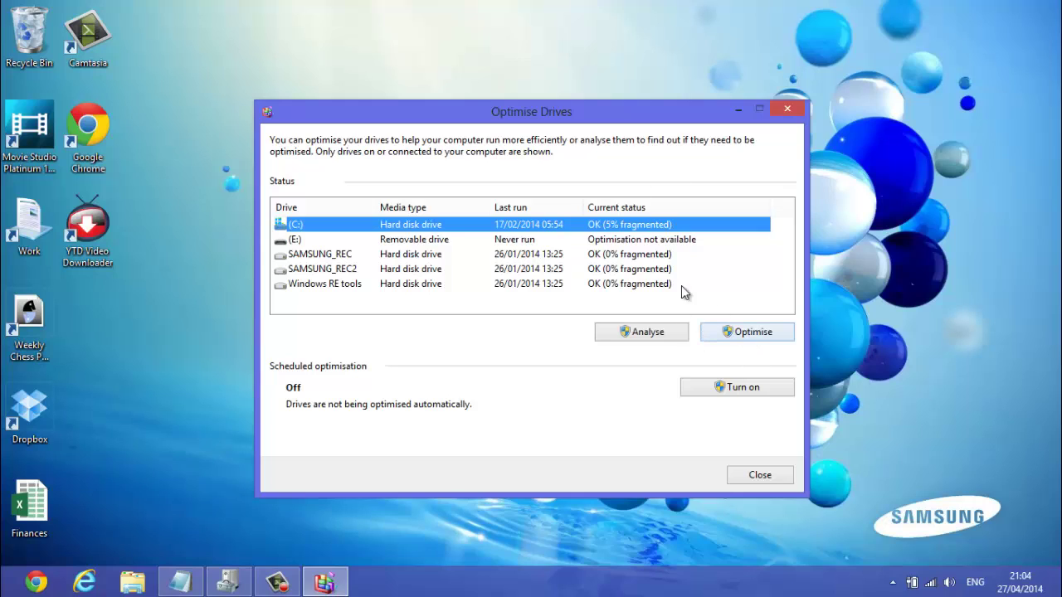
click(643, 255)
click(645, 270)
click(645, 283)
click(646, 256)
click(640, 283)
click(634, 256)
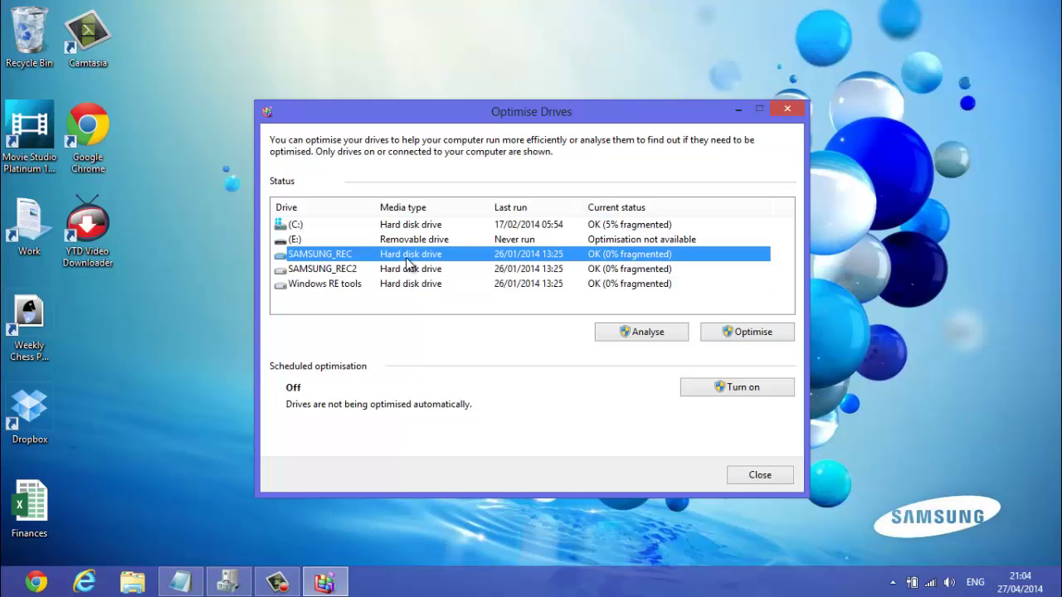
click(644, 225)
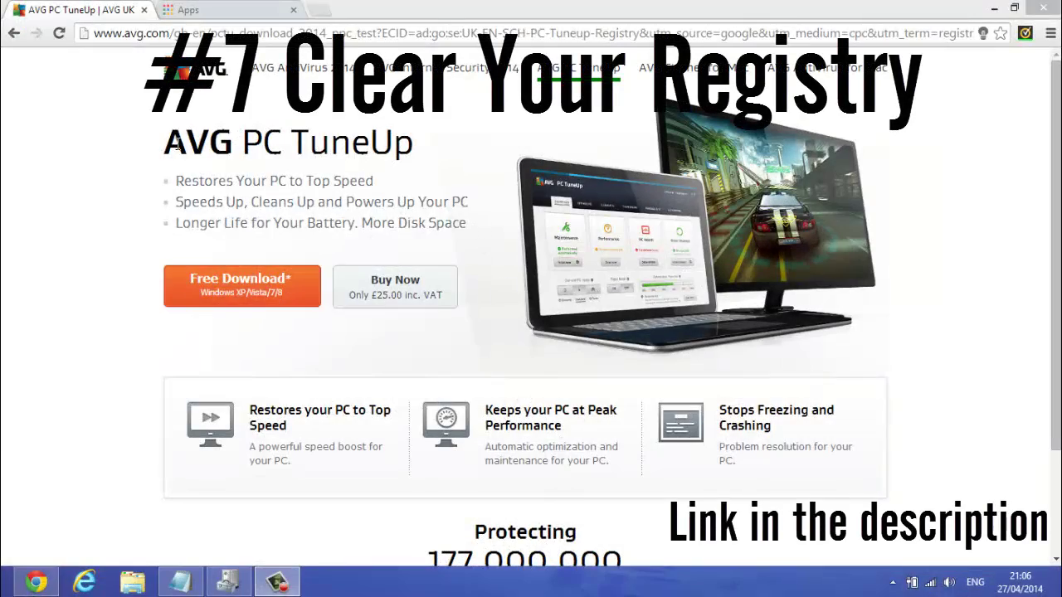
Step: Highlight the AVG PC TuneUp heading and its three feature bullet lines
drag(165, 141, 410, 143)
click(390, 144)
click(183, 141)
click(388, 143)
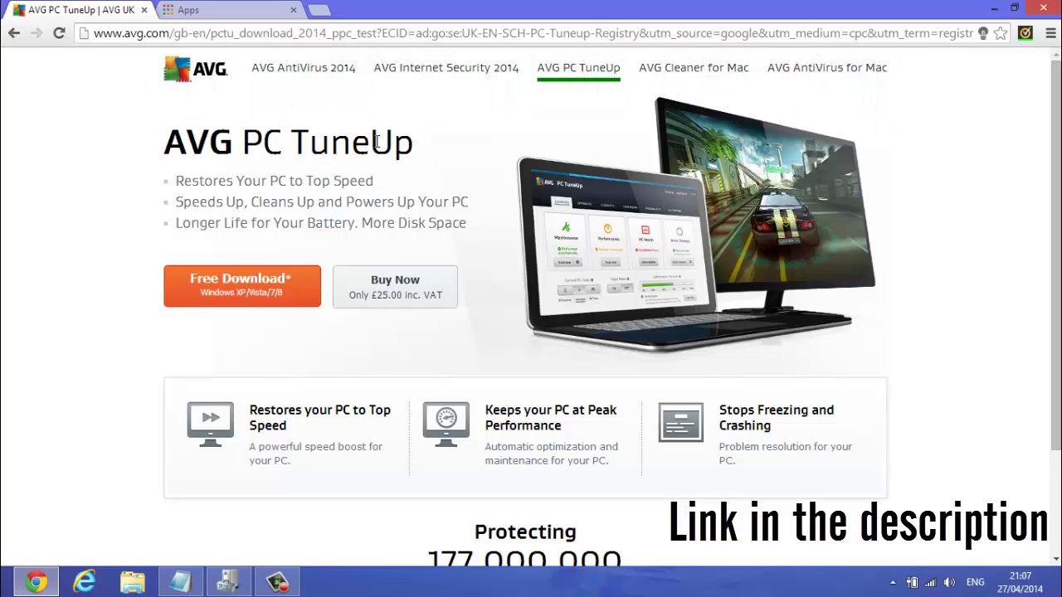
drag(170, 141, 419, 146)
click(367, 146)
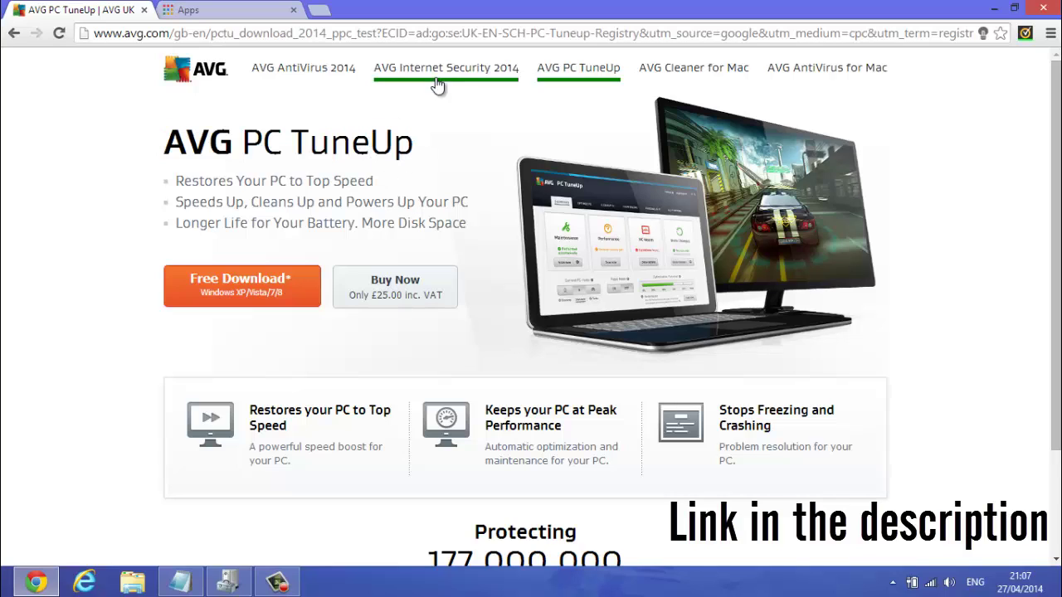
drag(177, 184, 487, 225)
click(407, 218)
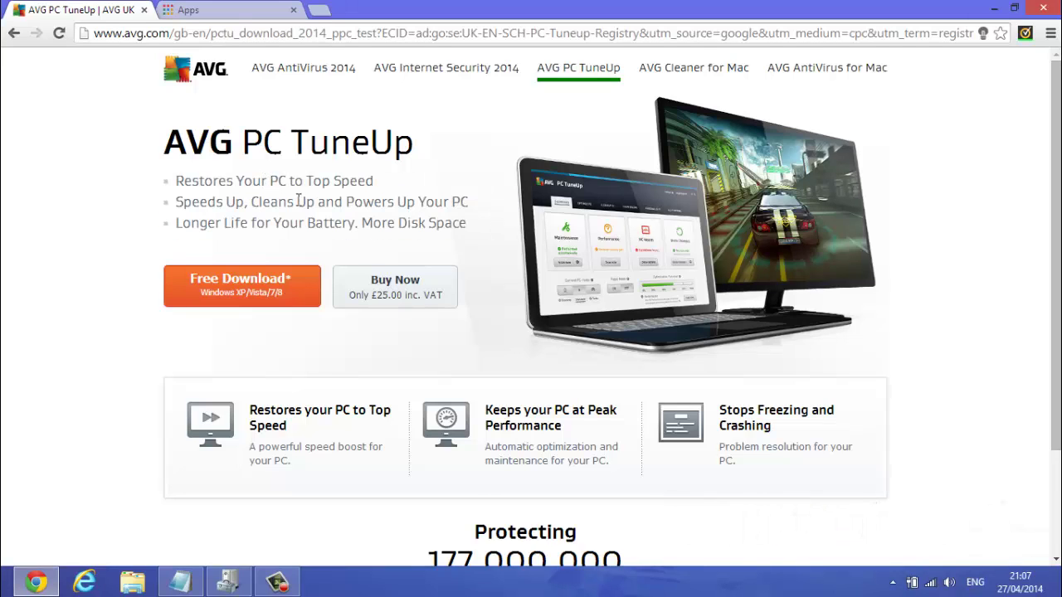
Step: Highlight the 177,000,000 active users line, then scroll back up and re-highlight the bullets
scroll(572, 428, down, 2)
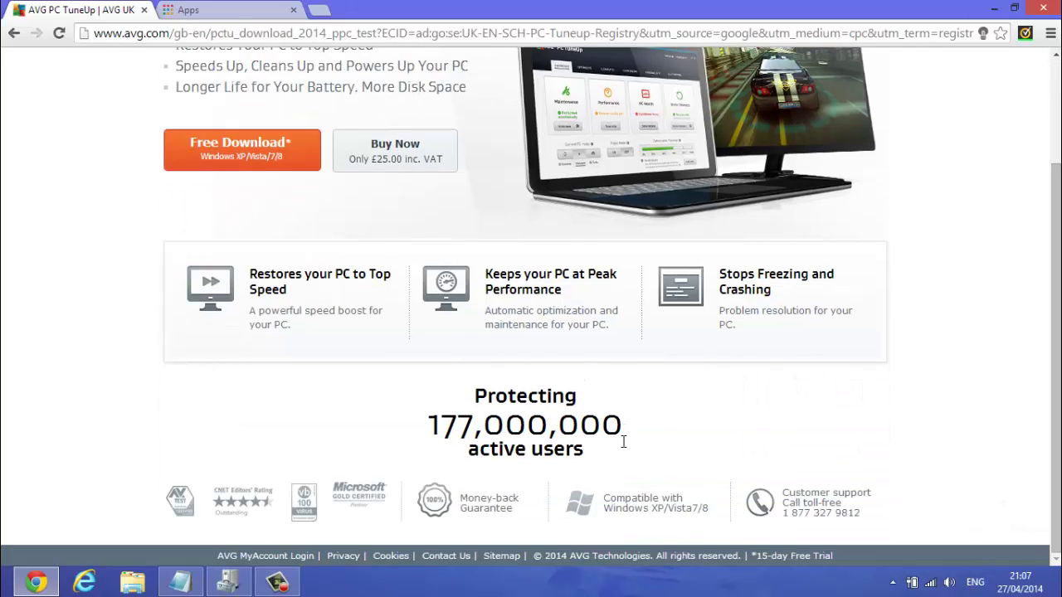
drag(621, 434, 465, 379)
click(491, 393)
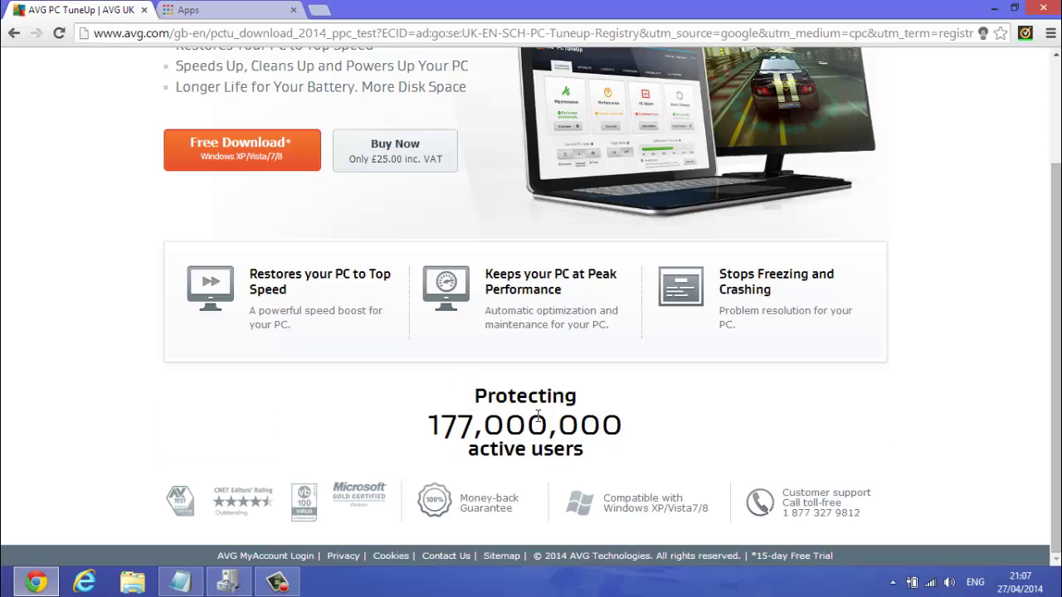
drag(586, 449, 474, 388)
click(583, 457)
drag(572, 441, 497, 397)
click(498, 397)
scroll(521, 426, up, 2)
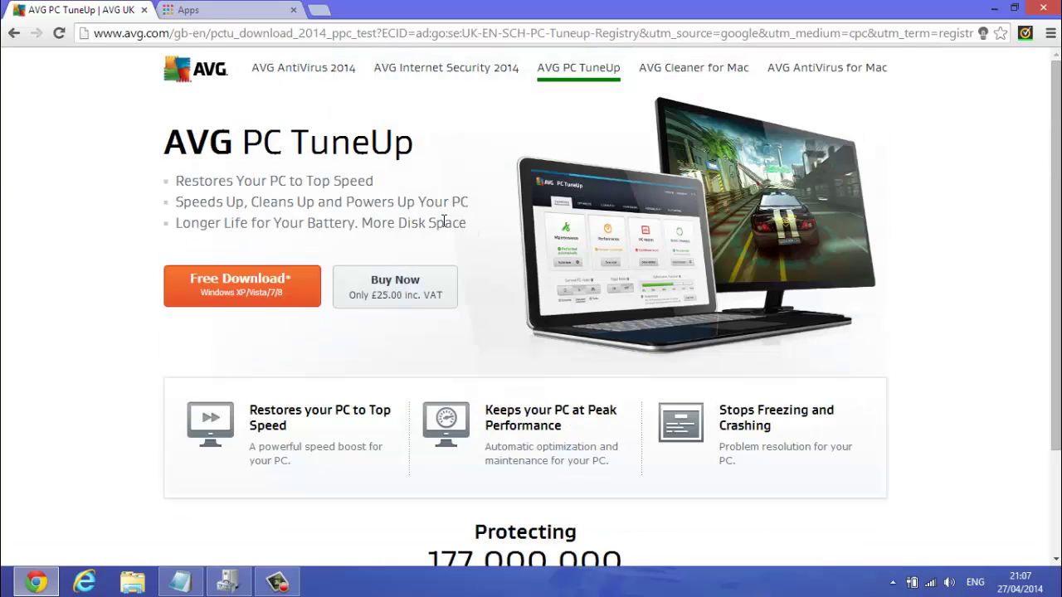
drag(466, 225, 174, 181)
click(221, 197)
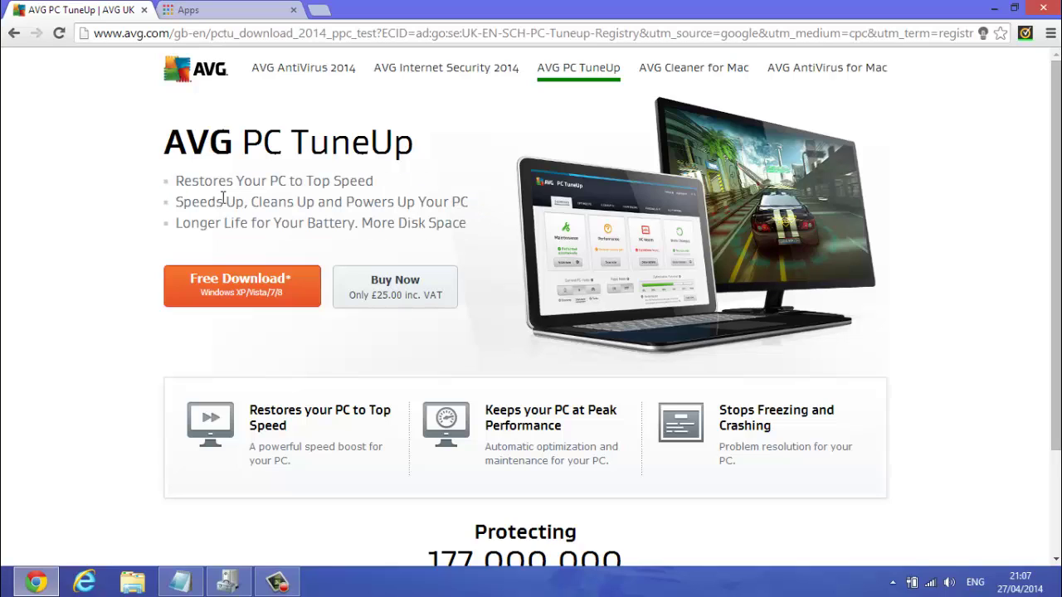